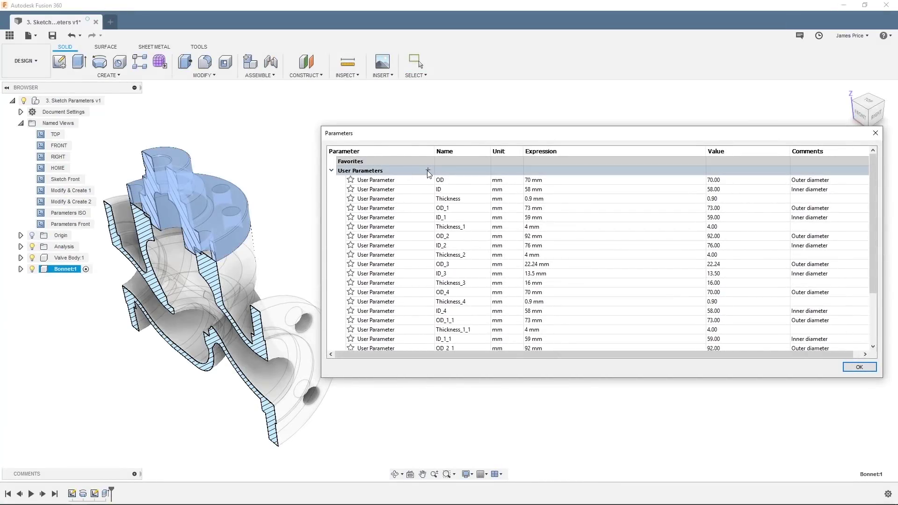
Step: Add a user parameter named FlangeOD in mm with the expression 70
{"action": "left_click", "coordinate": [427, 170]}
{"action": "type", "text": "F"}
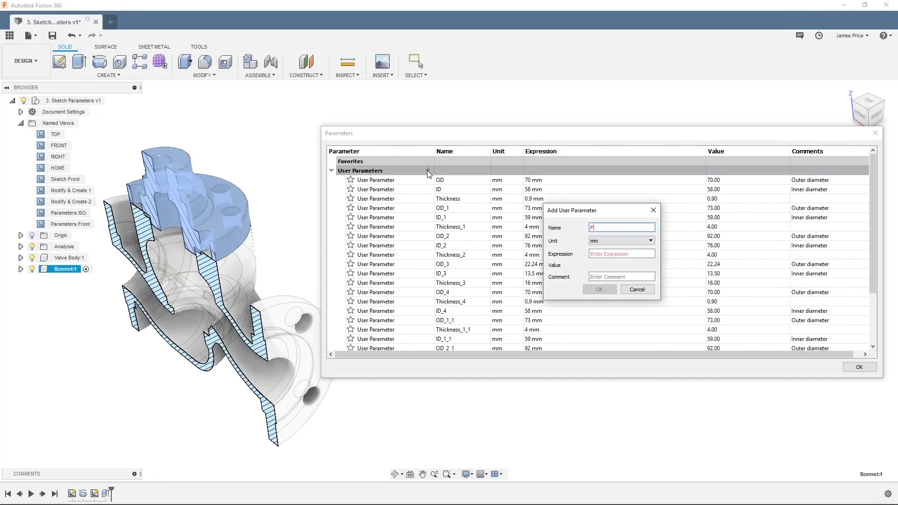
{"action": "type", "text": "langeOD"}
{"action": "key", "text": "Tab"}
{"action": "key", "text": "Tab"}
{"action": "type", "text": "7"}
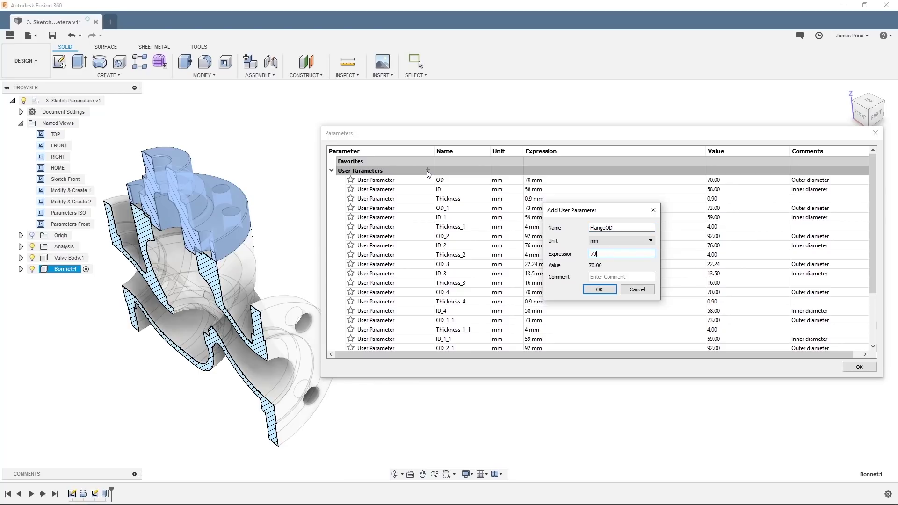
{"action": "type", "text": "0"}
{"action": "left_click", "coordinate": [605, 290]}
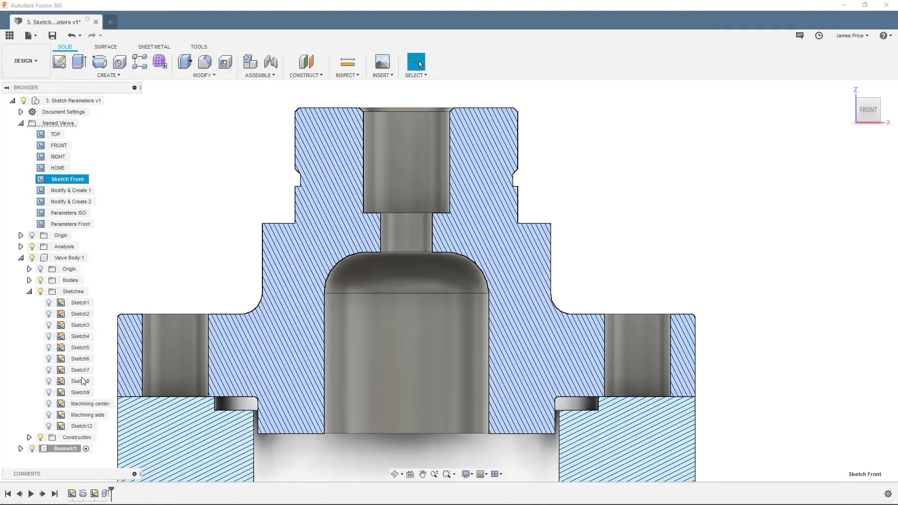
Step: Edit the valve body's Sketch8 and link its horizontal 70 mm dimension to the FlangeOD user parameter
{"action": "right_click", "coordinate": [82, 381]}
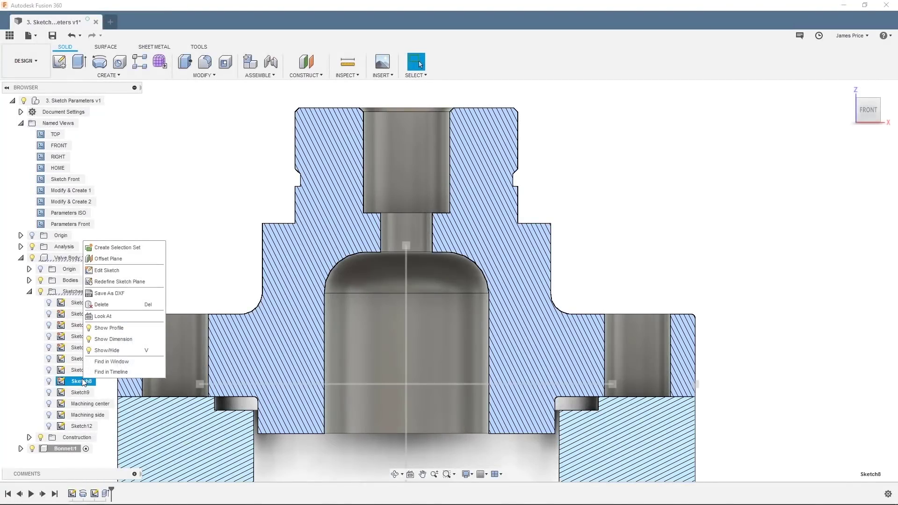
{"action": "left_click", "coordinate": [120, 271]}
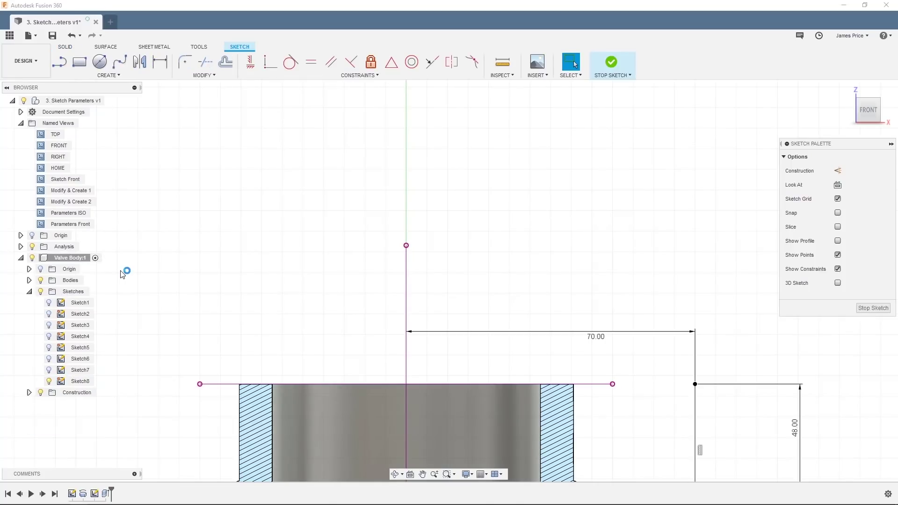
{"action": "double_click", "coordinate": [596, 337]}
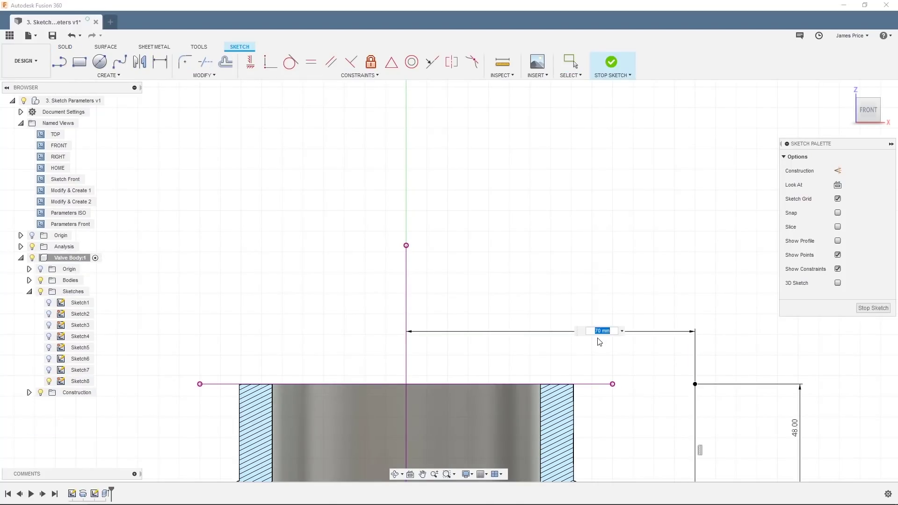
{"action": "type", "text": "OD"}
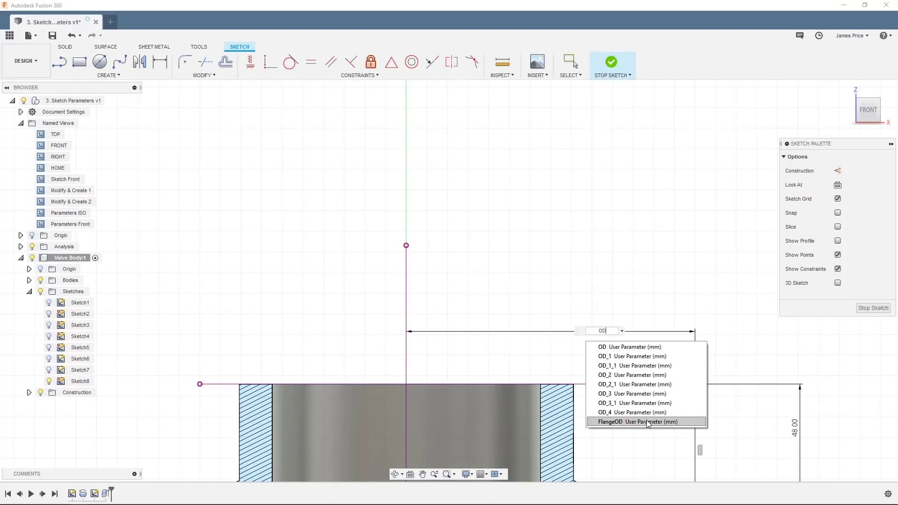
{"action": "left_click", "coordinate": [649, 422]}
{"action": "key", "text": "Return"}
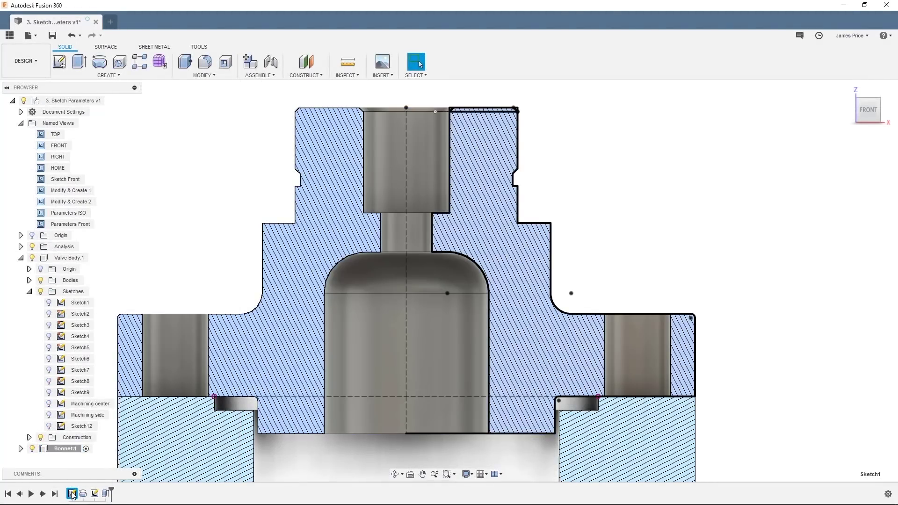
Step: Edit the bonnet's profile sketch and link its overall horizontal 70 mm dimension to the FlangeOD user parameter
{"action": "right_click", "coordinate": [72, 494]}
{"action": "left_click", "coordinate": [99, 397]}
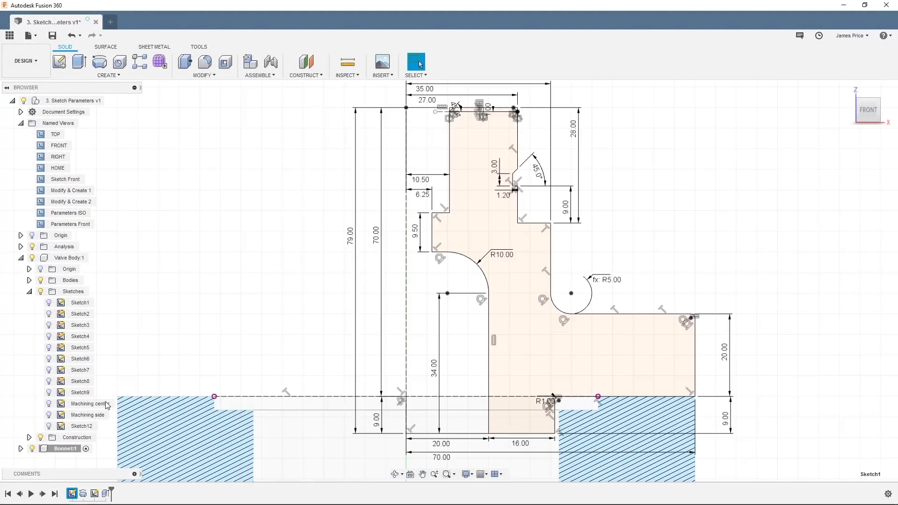
{"action": "double_click", "coordinate": [435, 460]}
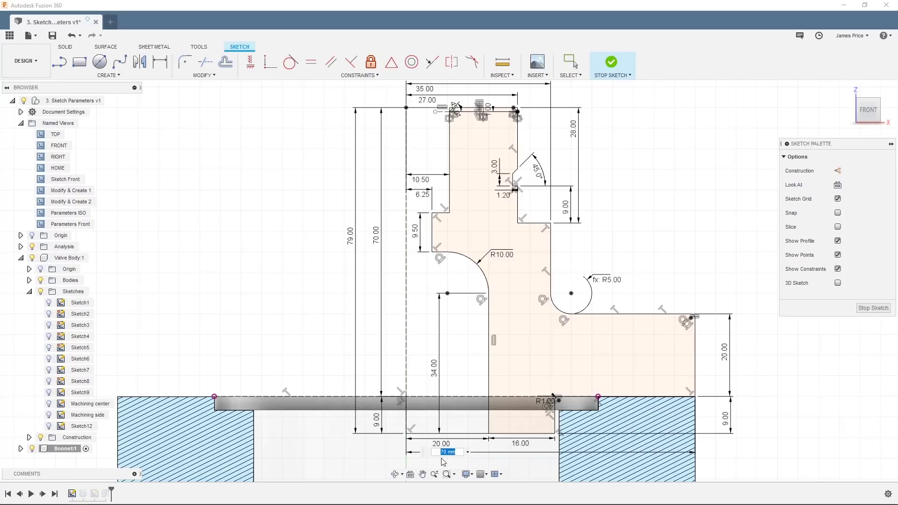
{"action": "type", "text": "OD"}
{"action": "key", "text": "Down"}
{"action": "key", "text": "Down"}
{"action": "key", "text": "Down"}
{"action": "key", "text": "Down"}
{"action": "key", "text": "Down"}
{"action": "key", "text": "Down"}
{"action": "key", "text": "Down"}
{"action": "key", "text": "Down"}
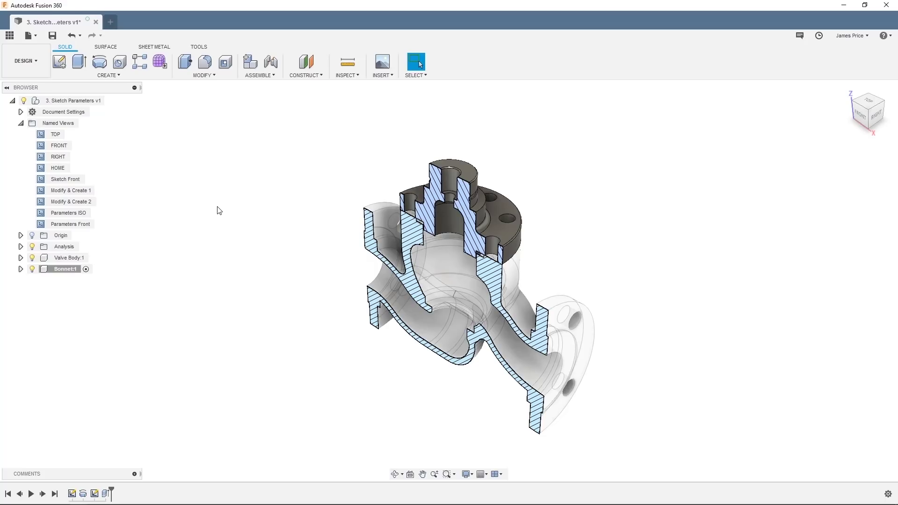
Step: From the Parameters ISO named view, open the parameters table and examine the Valve Body model parameters, including Sketch1 and Plane1
{"action": "double_click", "coordinate": [72, 214]}
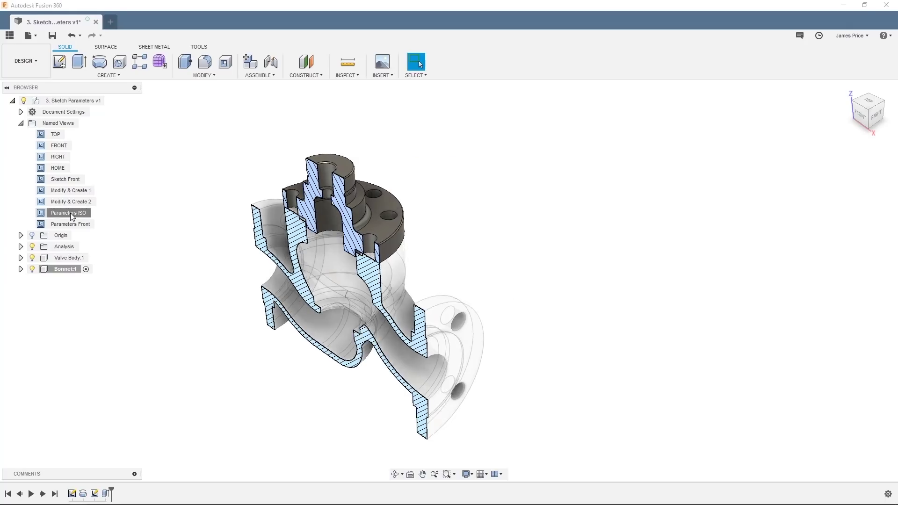
{"action": "left_click", "coordinate": [72, 214]}
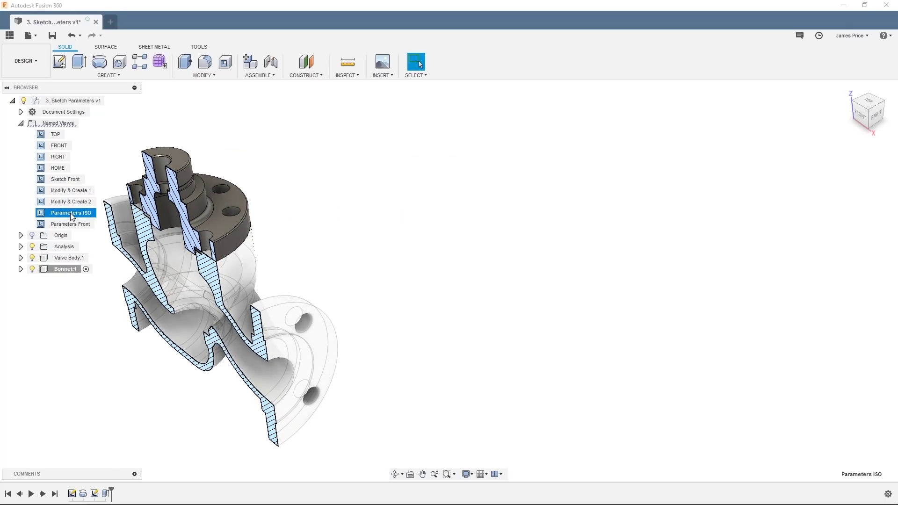
{"action": "left_click", "coordinate": [213, 75]}
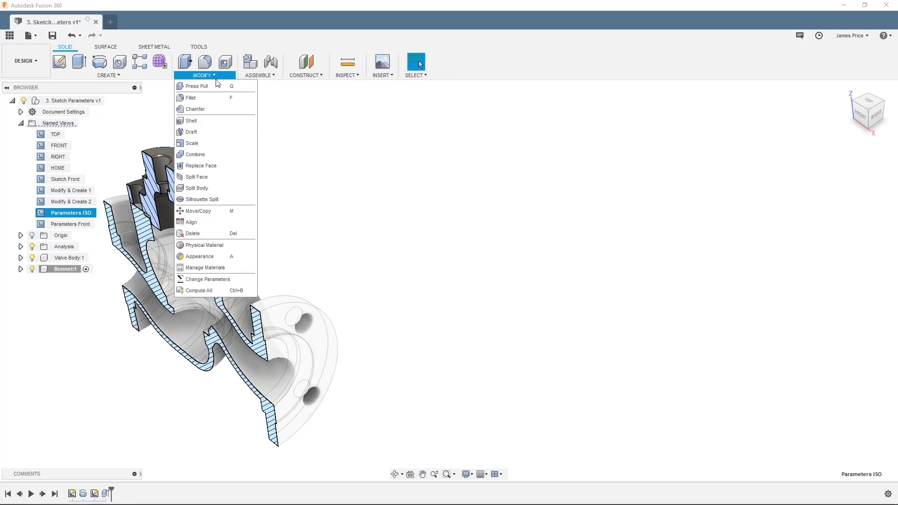
{"action": "left_click", "coordinate": [236, 280]}
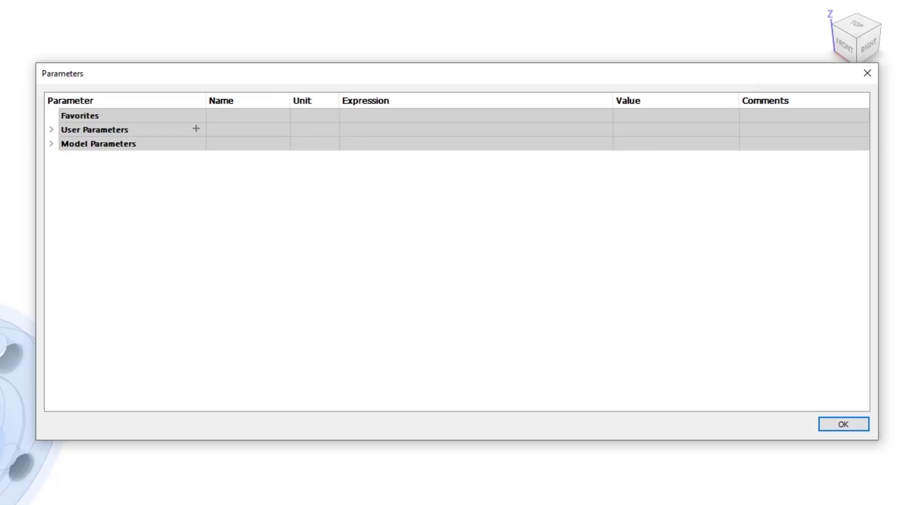
{"action": "left_click", "coordinate": [52, 144]}
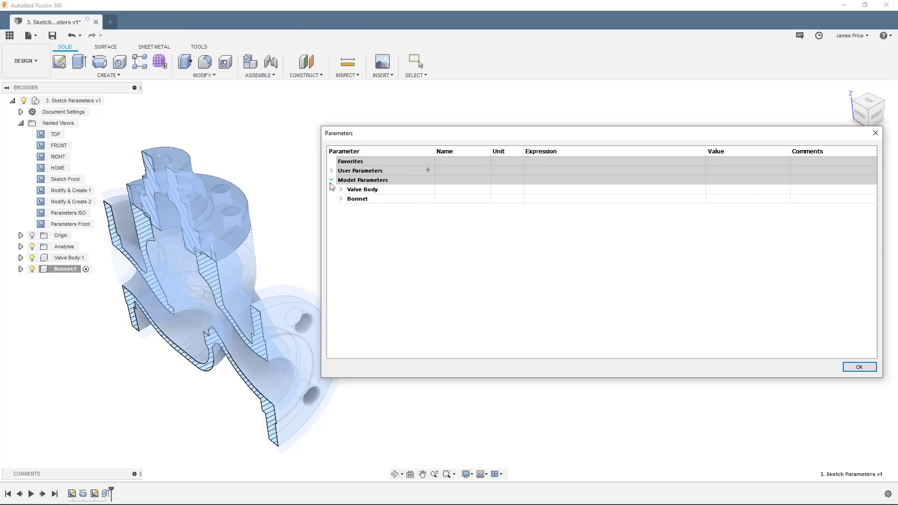
{"action": "left_click", "coordinate": [341, 189]}
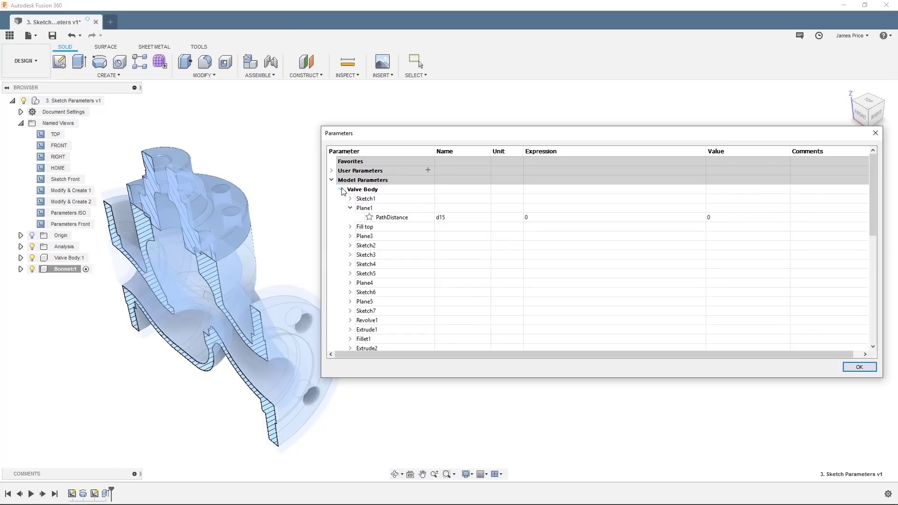
{"action": "left_click", "coordinate": [351, 199]}
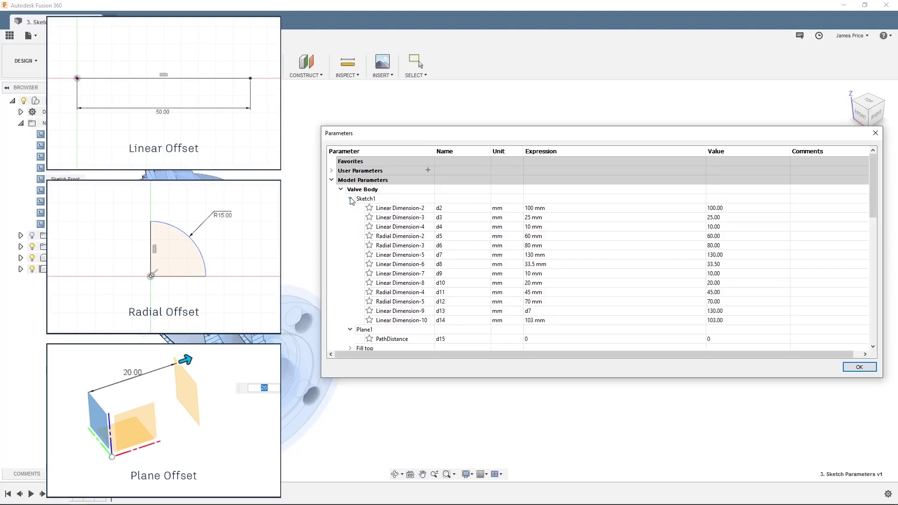
{"action": "left_click", "coordinate": [351, 199]}
{"action": "left_click", "coordinate": [350, 208]}
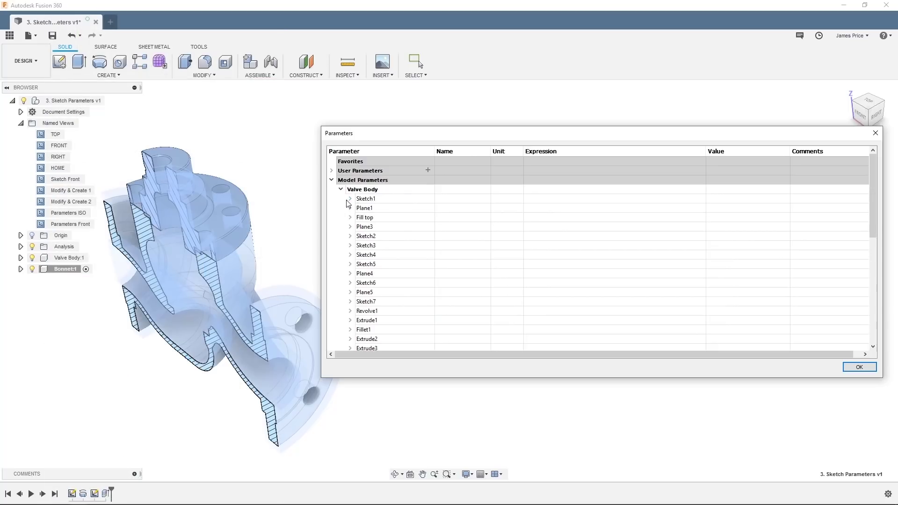
{"action": "left_click", "coordinate": [342, 189]}
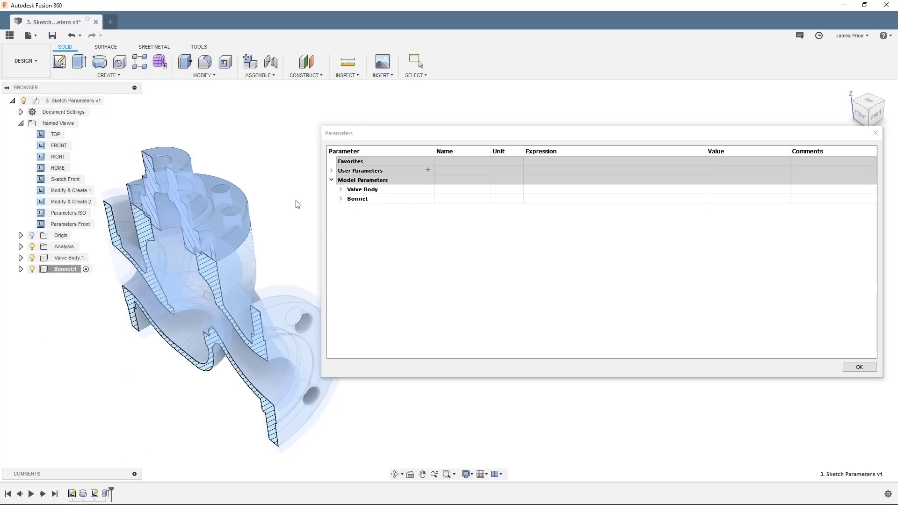
Step: Select the valve body and bonnet in the model to highlight their groups in the parameters table
{"action": "left_click", "coordinate": [235, 268]}
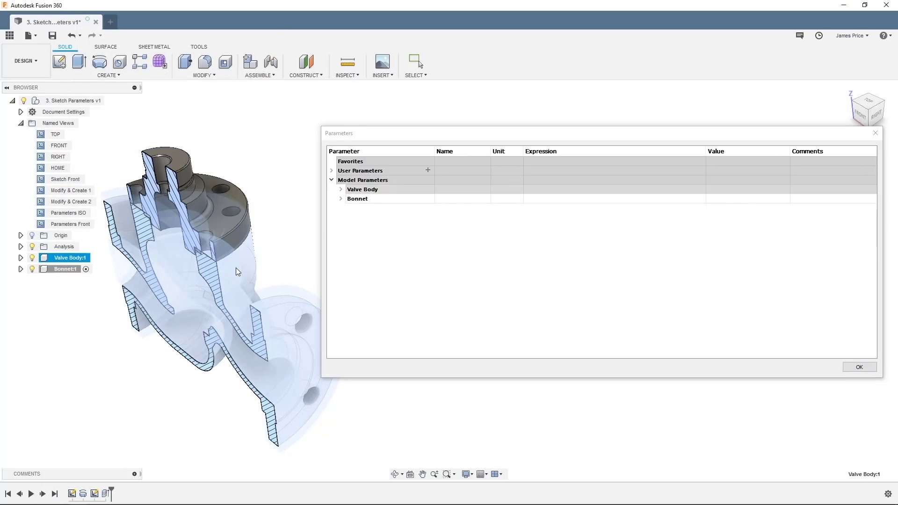
{"action": "left_click", "coordinate": [231, 237], "text": "shift"}
{"action": "left_click", "coordinate": [226, 227]}
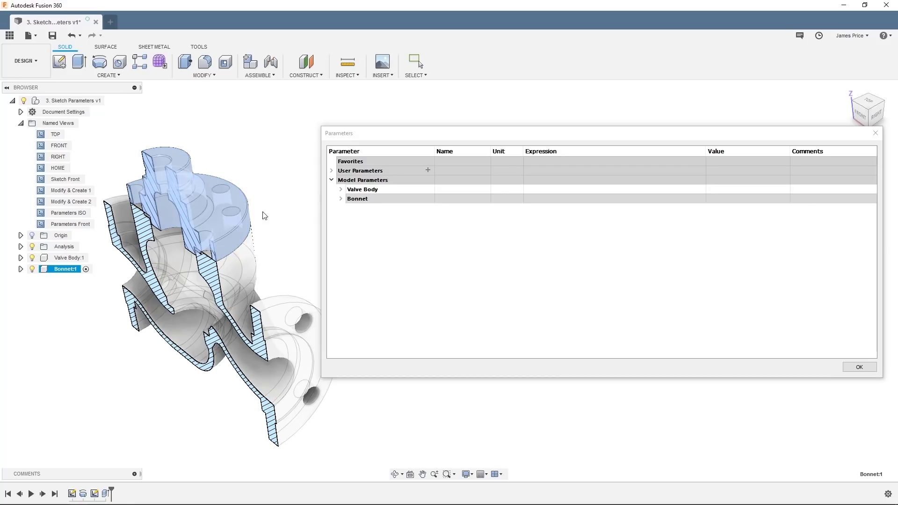
Step: Show the user parameters, add one named FlangeOD in mm with the expression 70, and close the parameters table
{"action": "left_click", "coordinate": [331, 180]}
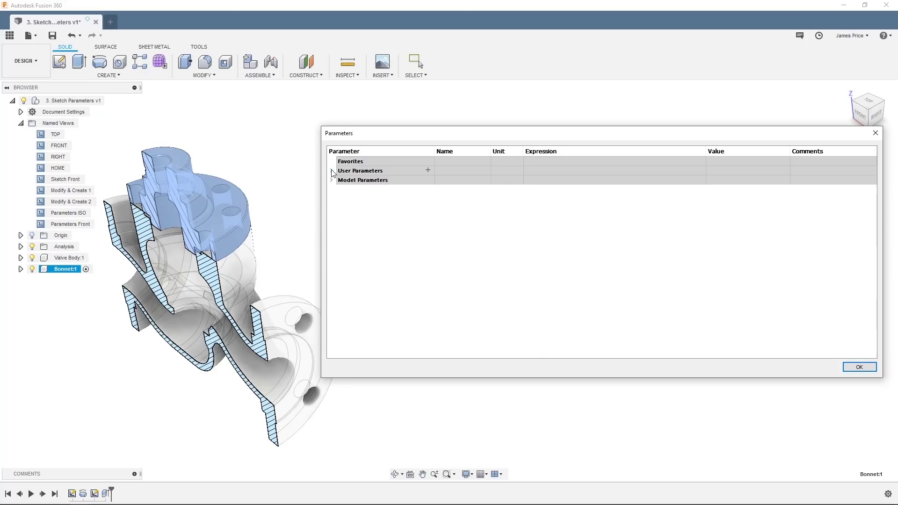
{"action": "left_click", "coordinate": [332, 171]}
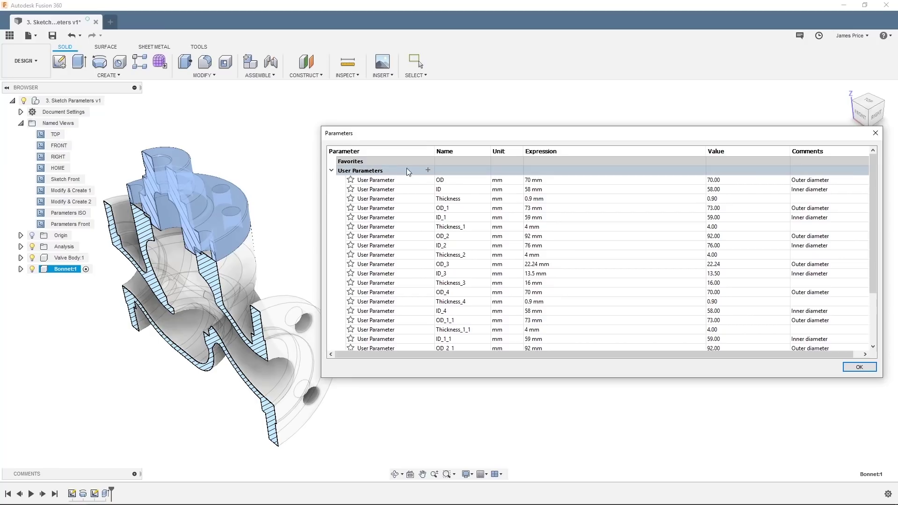
{"action": "left_click", "coordinate": [428, 171]}
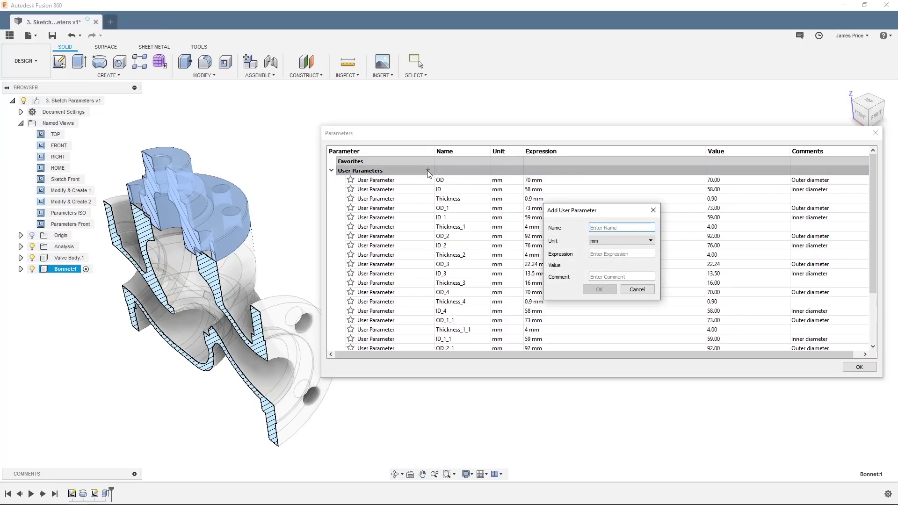
{"action": "type", "text": "FlangeOD"}
{"action": "key", "text": "Tab"}
{"action": "key", "text": "Tab"}
{"action": "type", "text": "70"}
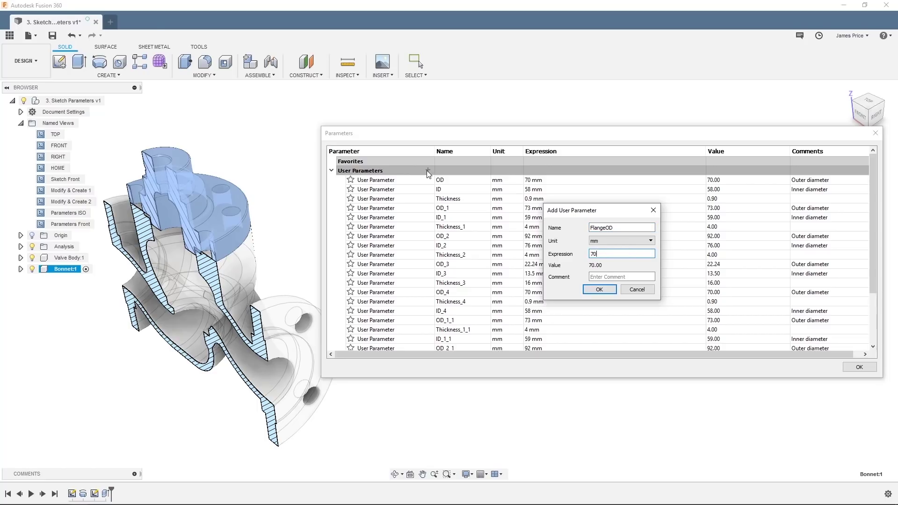
{"action": "left_click", "coordinate": [605, 288]}
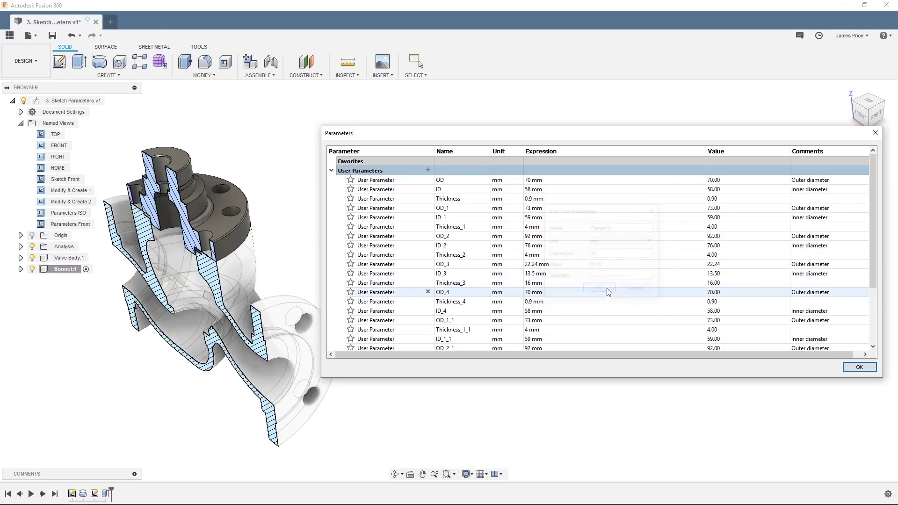
{"action": "left_click", "coordinate": [861, 368]}
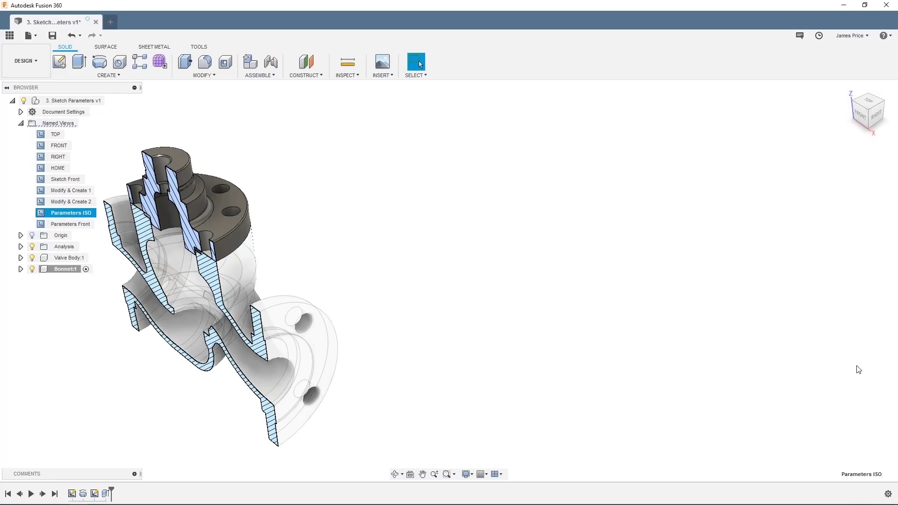
Step: Switch to the Sketch Front named view and open the valve body's Sketch8 for editing
{"action": "double_click", "coordinate": [74, 182]}
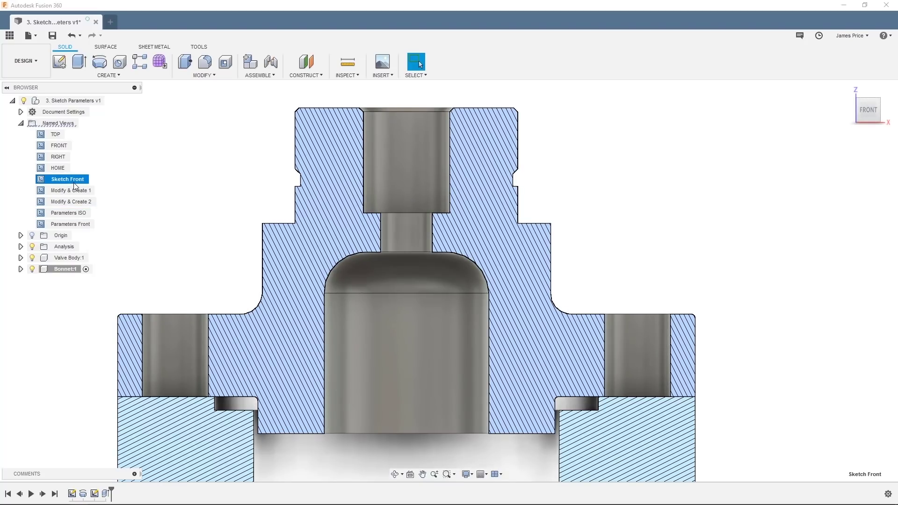
{"action": "left_click", "coordinate": [20, 258]}
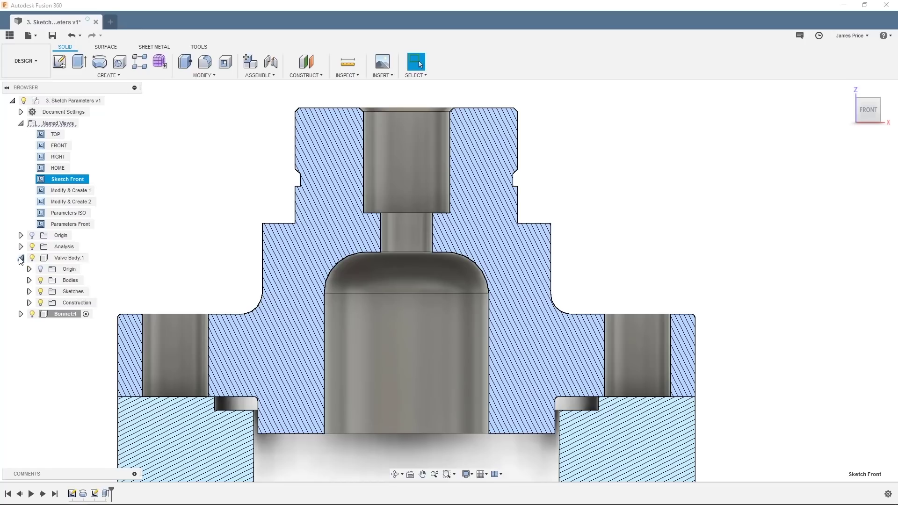
{"action": "left_click", "coordinate": [29, 292]}
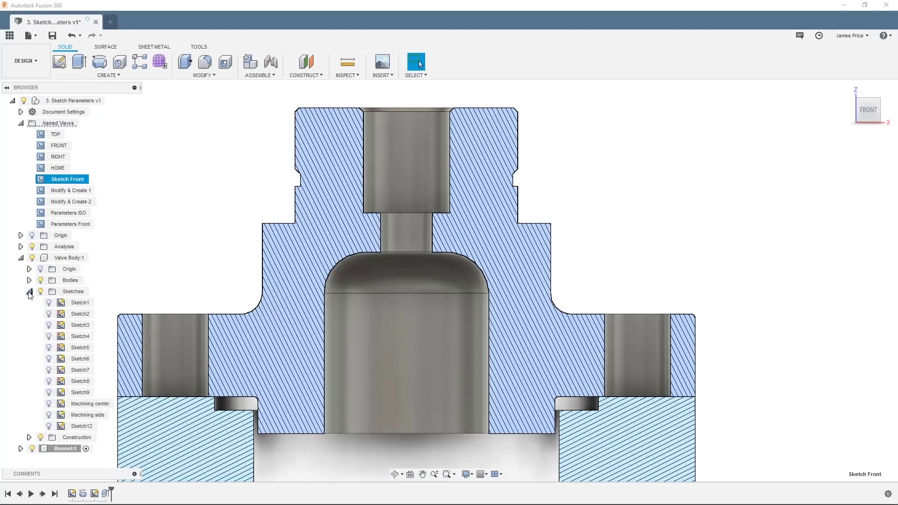
{"action": "right_click", "coordinate": [82, 381]}
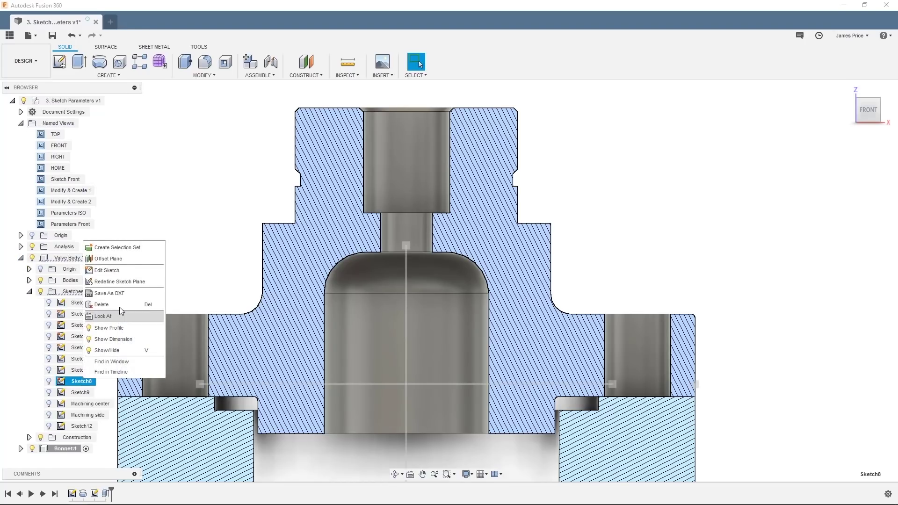
{"action": "left_click", "coordinate": [120, 271]}
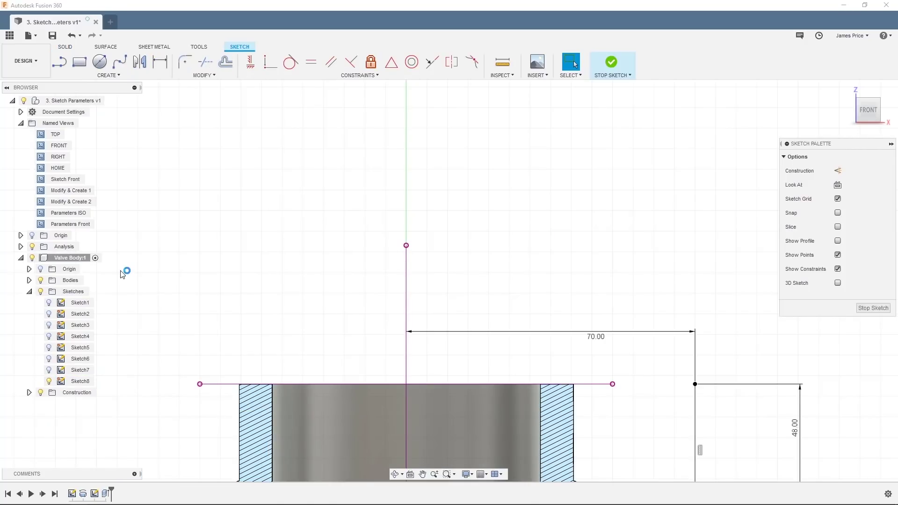
Step: Link the horizontal 70 mm dimension in Sketch8 to the FlangeOD user parameter and finish the sketch
{"action": "double_click", "coordinate": [596, 339]}
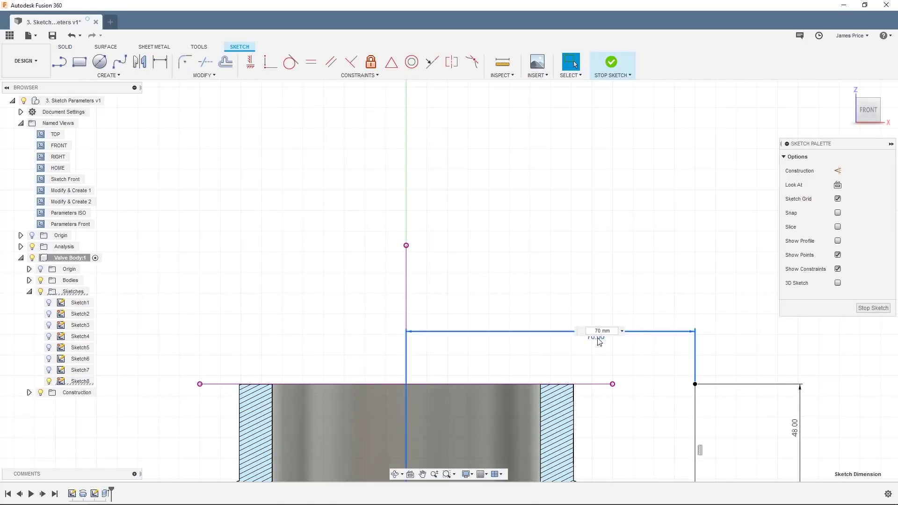
{"action": "type", "text": "OD"}
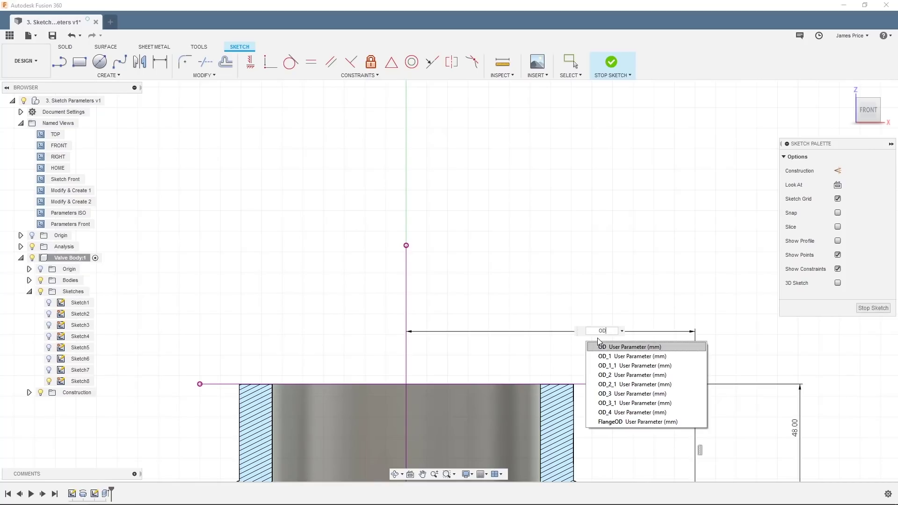
{"action": "left_click", "coordinate": [647, 421]}
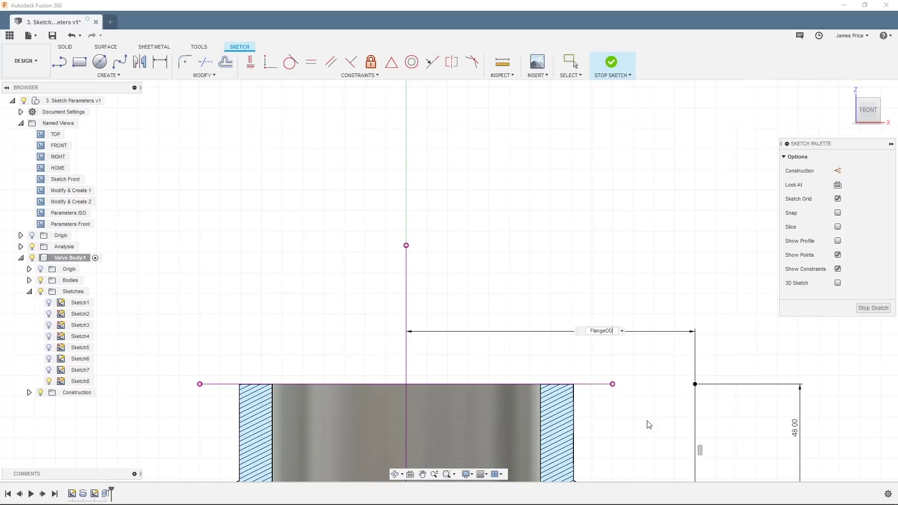
{"action": "key", "text": "Return"}
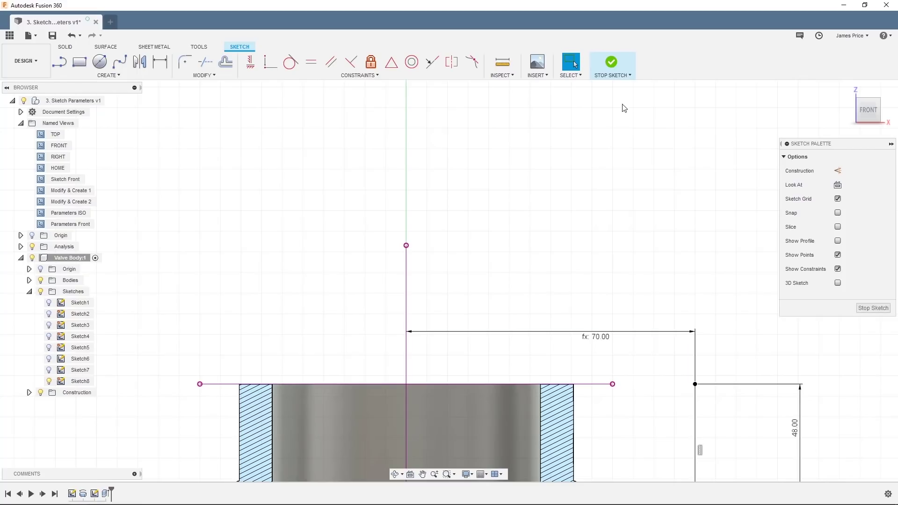
{"action": "left_click", "coordinate": [610, 65]}
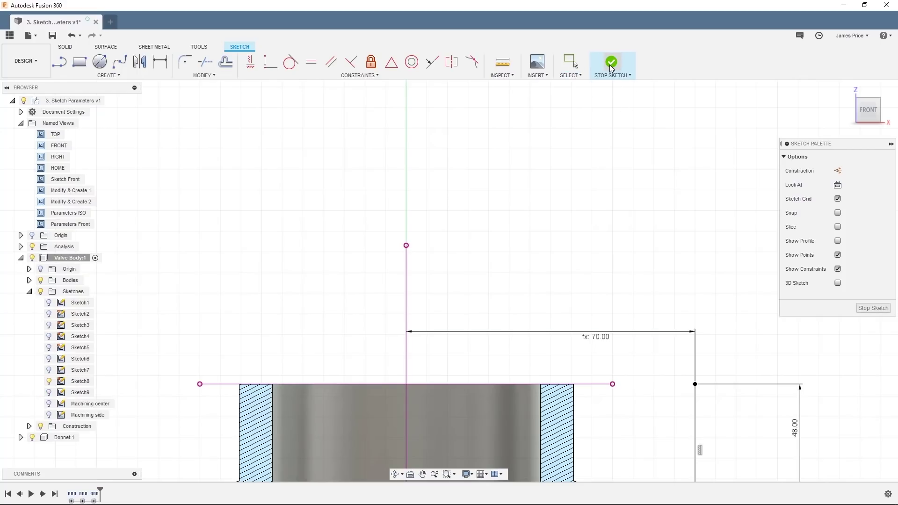
{"action": "left_click", "coordinate": [610, 65]}
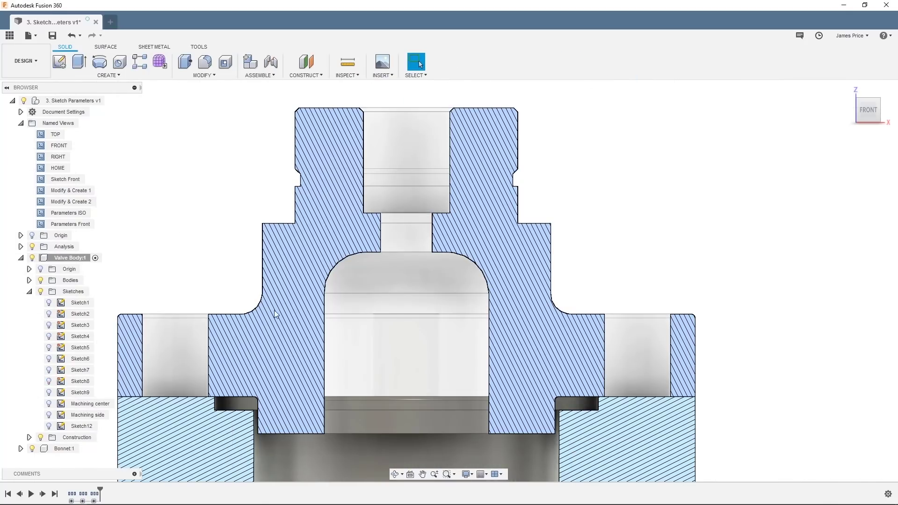
Step: Activate the Bonnet component and open its profile sketch, Sketch1, for editing
{"action": "double_click", "coordinate": [71, 449]}
{"action": "right_click", "coordinate": [71, 494]}
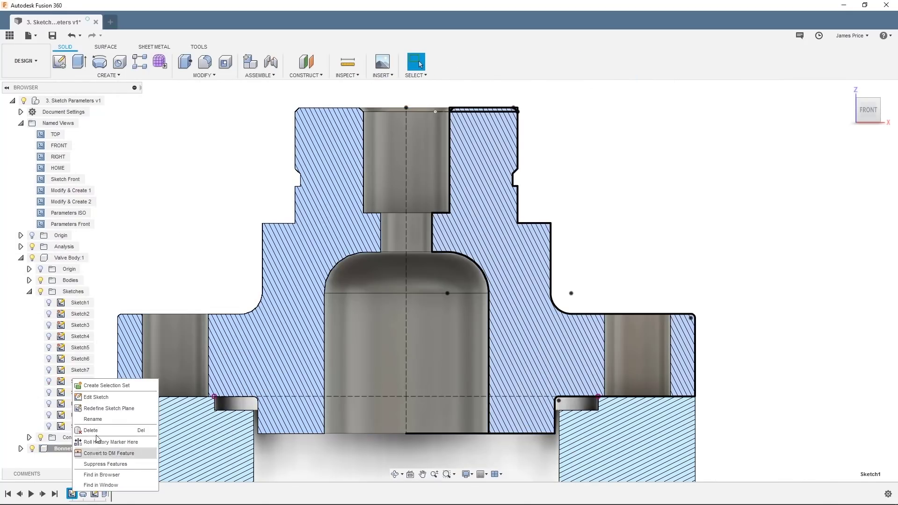
{"action": "left_click", "coordinate": [101, 453]}
Step: Link the bonnet profile's overall horizontal 70 mm dimension to the FlangeOD user parameter and finish the sketch
{"action": "double_click", "coordinate": [442, 457]}
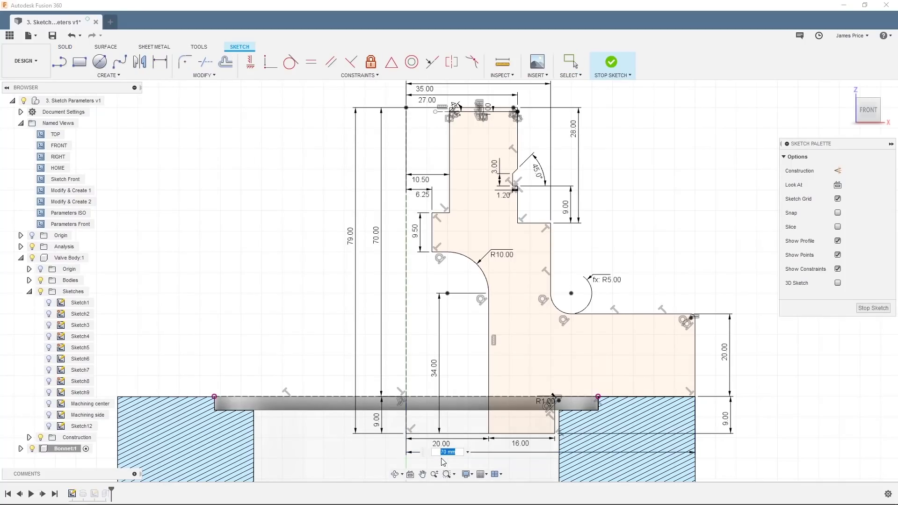
{"action": "type", "text": "OD"}
{"action": "key", "text": "Down"}
{"action": "key", "text": "Down"}
{"action": "key", "text": "Down"}
{"action": "key", "text": "Down"}
{"action": "key", "text": "Down"}
{"action": "key", "text": "Down"}
{"action": "key", "text": "Down"}
{"action": "key", "text": "Down"}
{"action": "key", "text": "Return"}
{"action": "key", "text": "Return"}
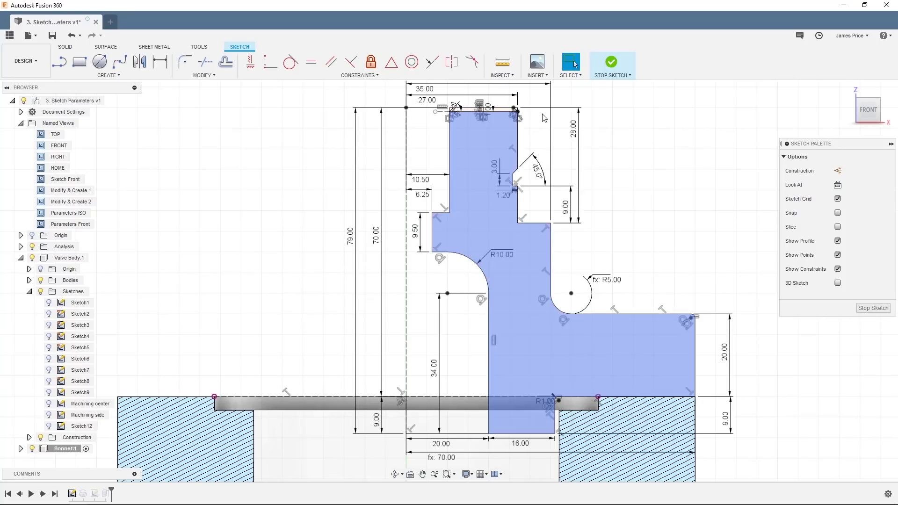
{"action": "left_click", "coordinate": [611, 62]}
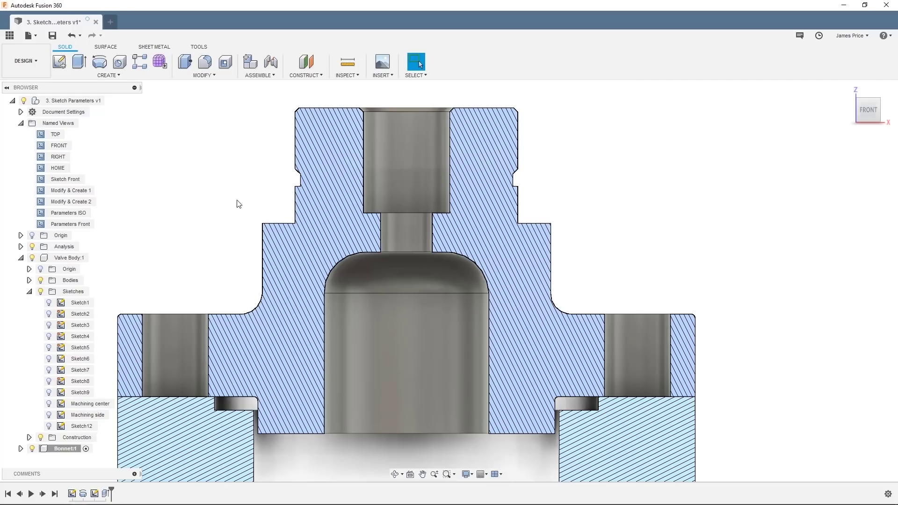
Step: From the Parameters Front named view, set the FlangeOD user parameter to 75 mm and close the parameters table
{"action": "left_click", "coordinate": [71, 224]}
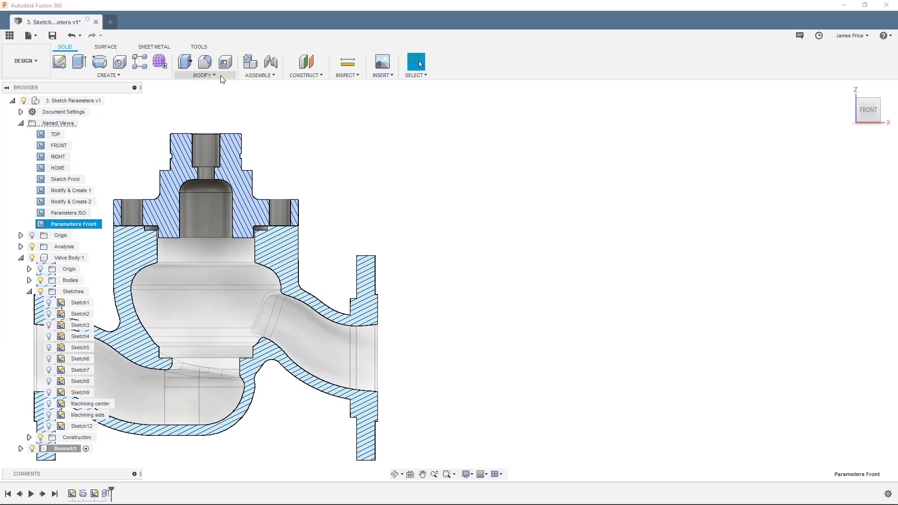
{"action": "left_click", "coordinate": [203, 76]}
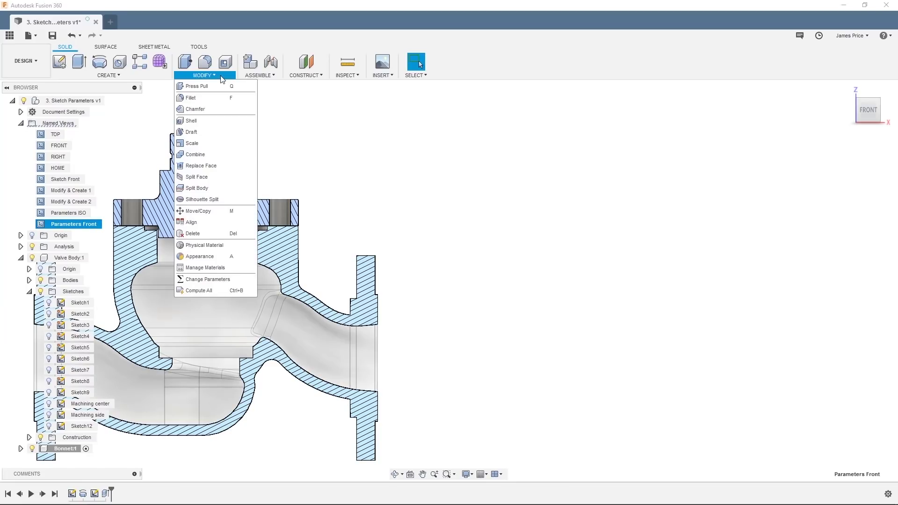
{"action": "left_click", "coordinate": [233, 279]}
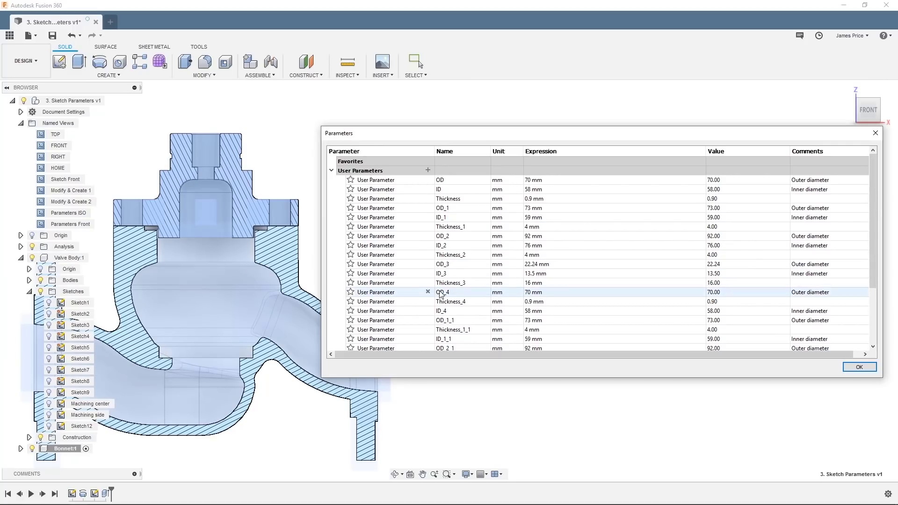
{"action": "scroll", "coordinate": [441, 296], "scroll_direction": "down", "scroll_amount": 3}
{"action": "double_click", "coordinate": [528, 329]}
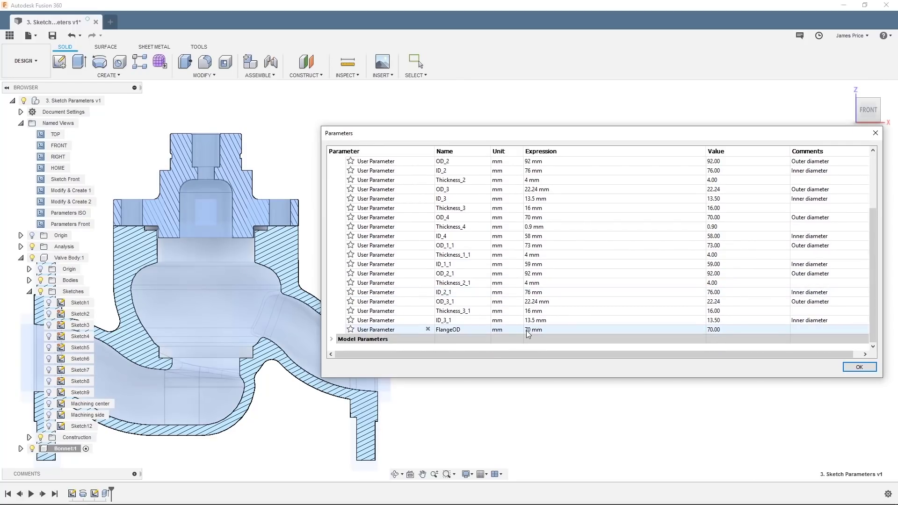
{"action": "type", "text": "7"}
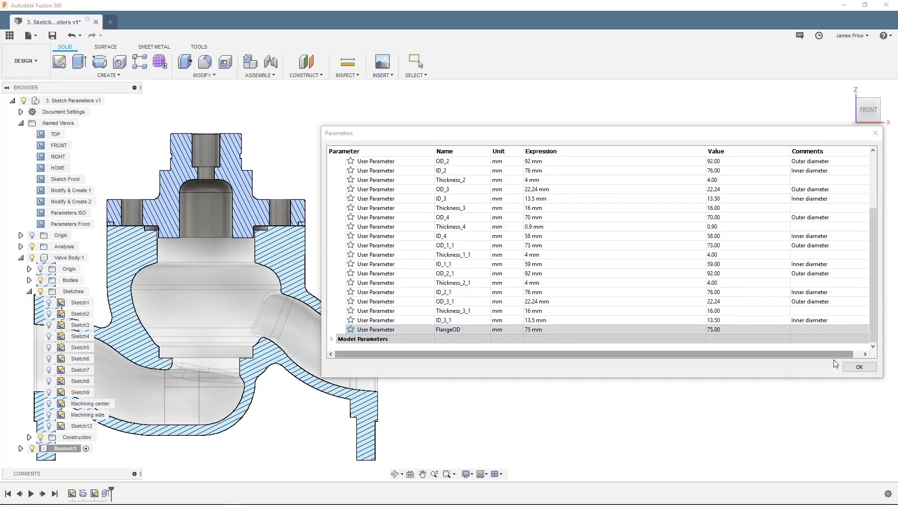
{"action": "left_click", "coordinate": [859, 367]}
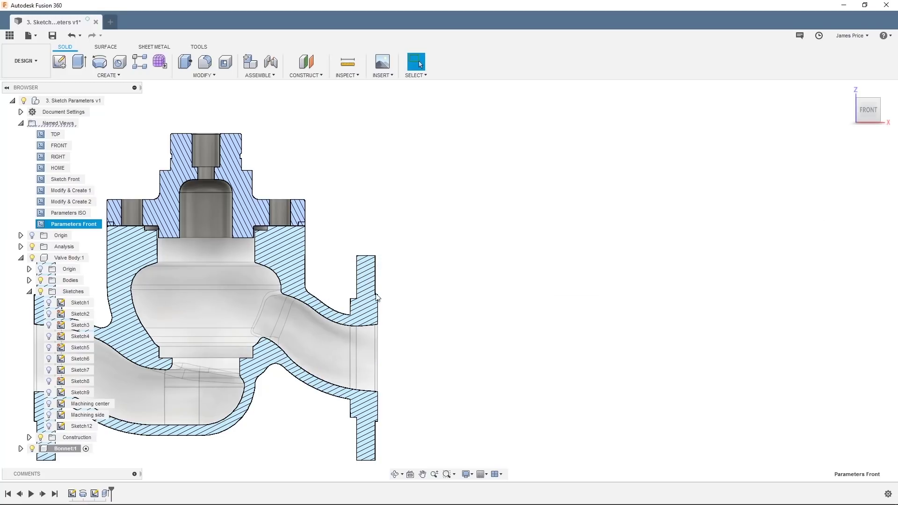
Step: Return to the Sketch Front named view and open the valve body's Machining center sketch for editing
{"action": "double_click", "coordinate": [73, 182]}
{"action": "double_click", "coordinate": [73, 182]}
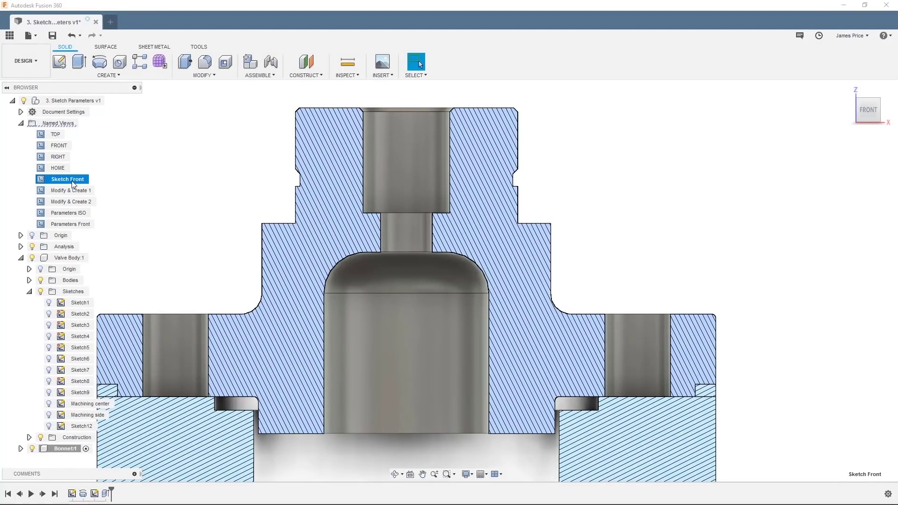
{"action": "right_click", "coordinate": [92, 405]}
{"action": "left_click", "coordinate": [126, 294]}
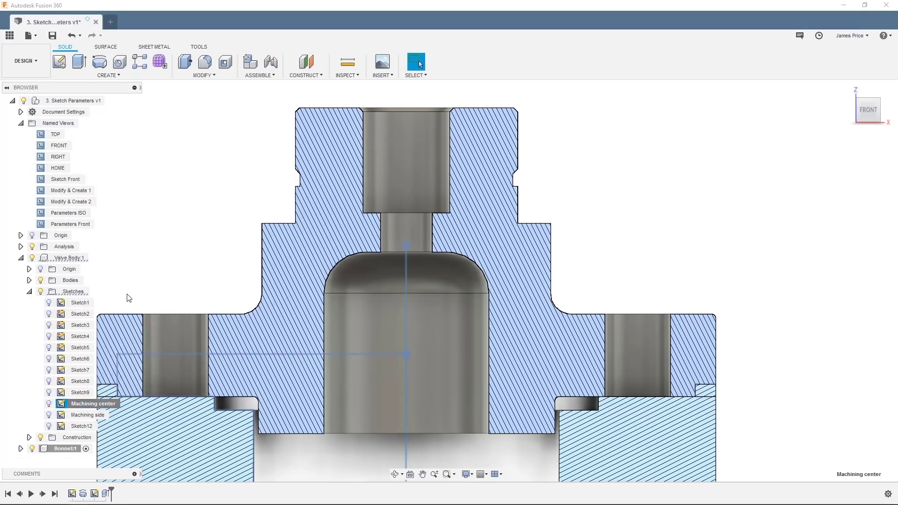
Step: Link the overall horizontal 70 mm dimension in the Machining center sketch to FlangeOD and finish the sketch
{"action": "double_click", "coordinate": [315, 265]}
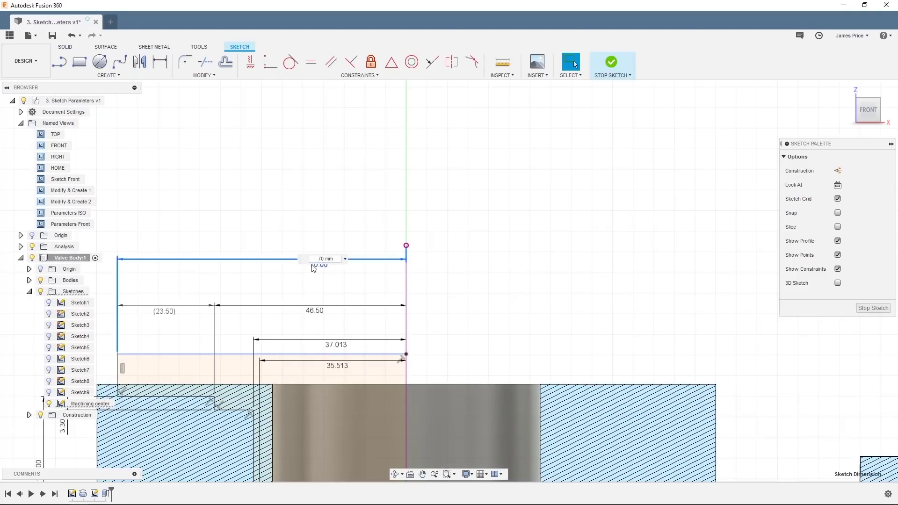
{"action": "type", "text": "OD"}
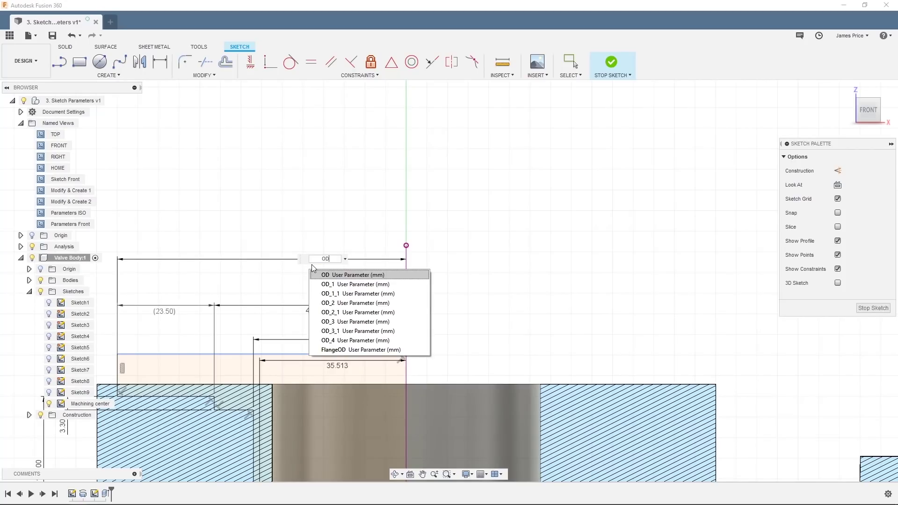
{"action": "key", "text": "Down"}
{"action": "key", "text": "Down"}
{"action": "key", "text": "Down"}
{"action": "key", "text": "Down"}
{"action": "key", "text": "Down"}
{"action": "key", "text": "Down"}
{"action": "key", "text": "Down"}
{"action": "key", "text": "Down"}
{"action": "key", "text": "Return"}
{"action": "key", "text": "Return"}
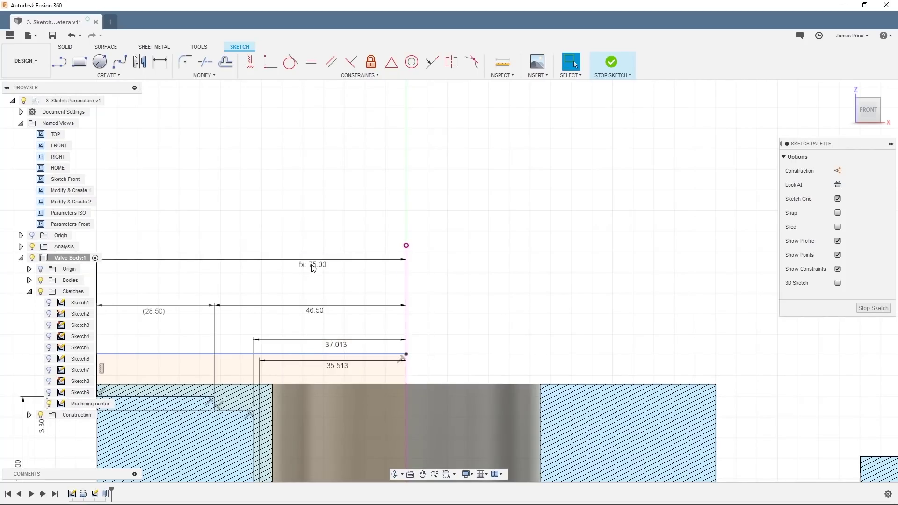
{"action": "left_click", "coordinate": [611, 63]}
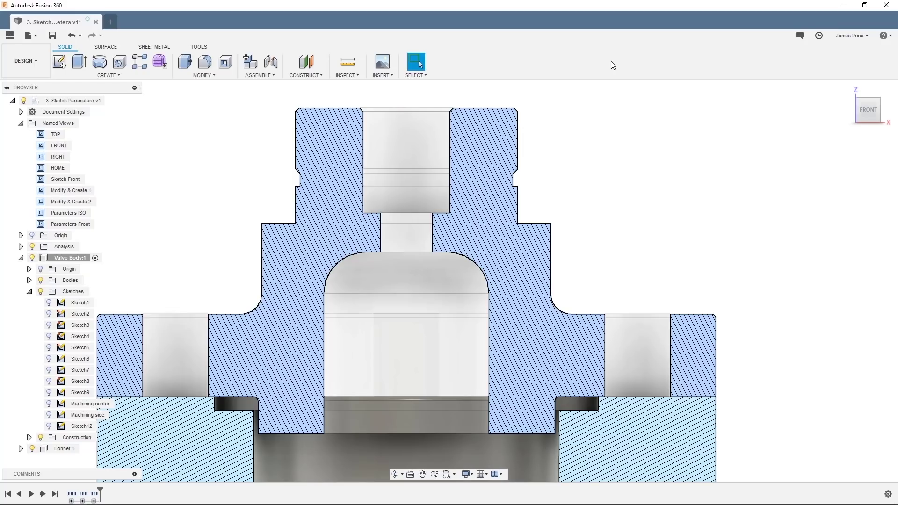
Step: Activate the Bonnet component and add a user parameter named FlangeID in mm with the expression 46.5
{"action": "left_click", "coordinate": [86, 449]}
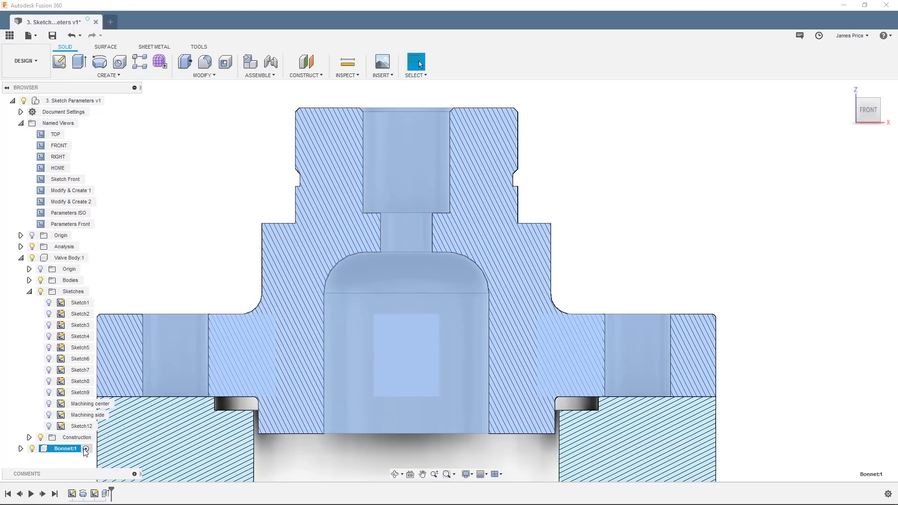
{"action": "left_click", "coordinate": [216, 76]}
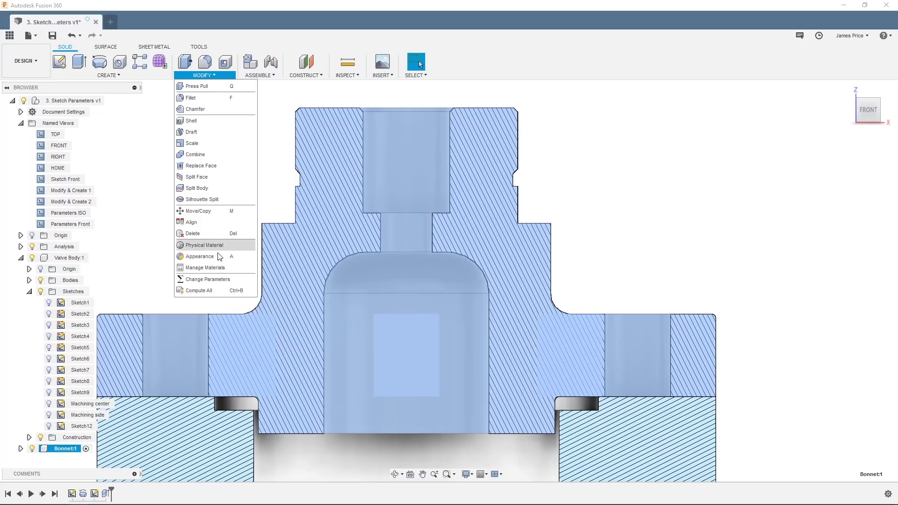
{"action": "left_click", "coordinate": [234, 278]}
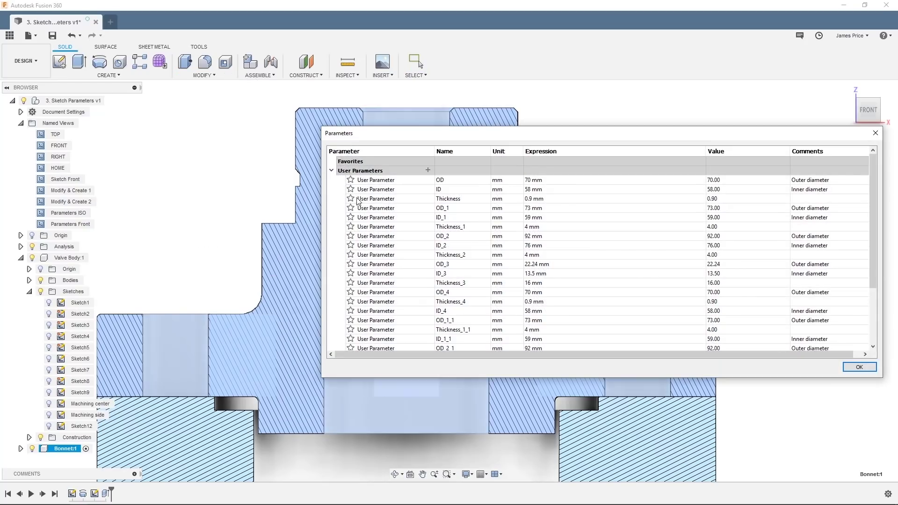
{"action": "left_click", "coordinate": [428, 170]}
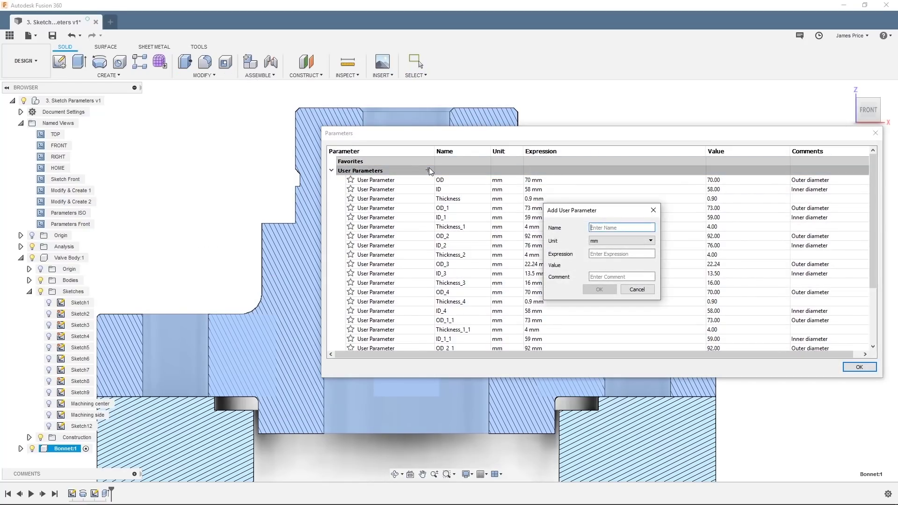
{"action": "type", "text": "Flang"}
{"action": "key", "text": "Tab"}
{"action": "key", "text": "Tab"}
{"action": "type", "text": "46.5"}
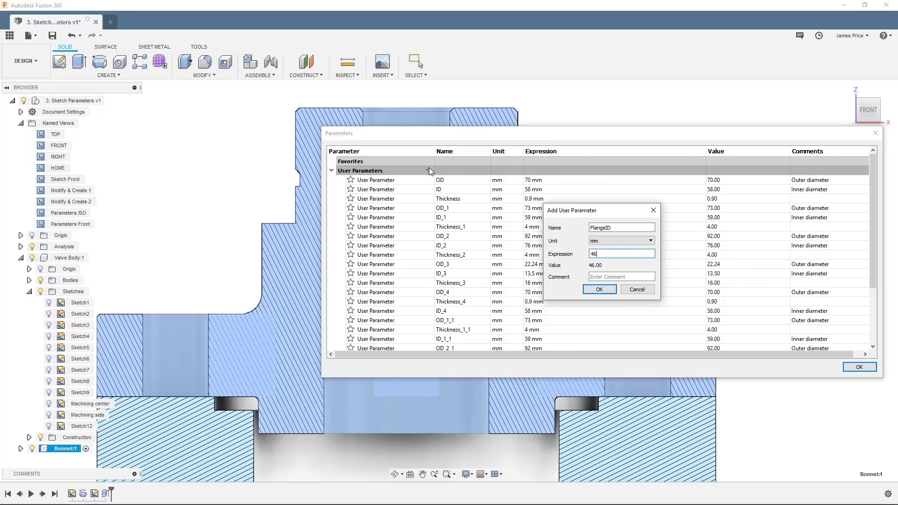
{"action": "left_click", "coordinate": [599, 289]}
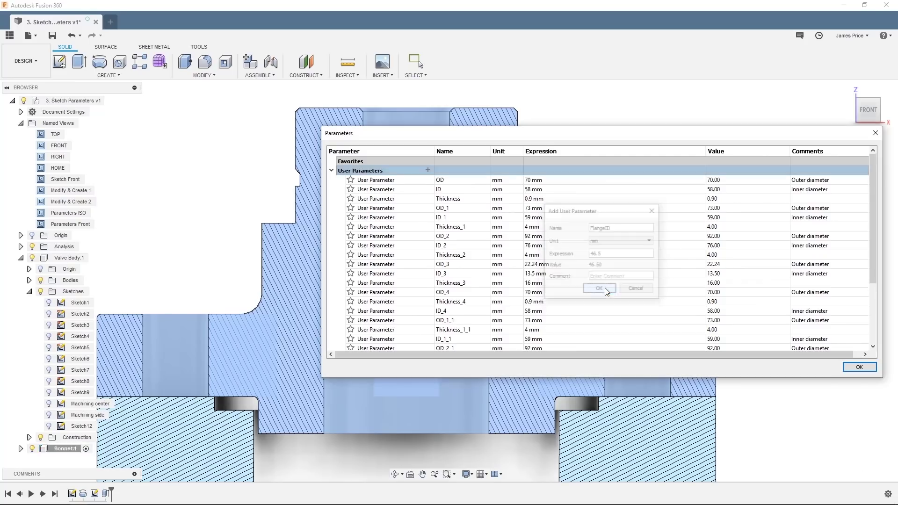
{"action": "left_click", "coordinate": [860, 367]}
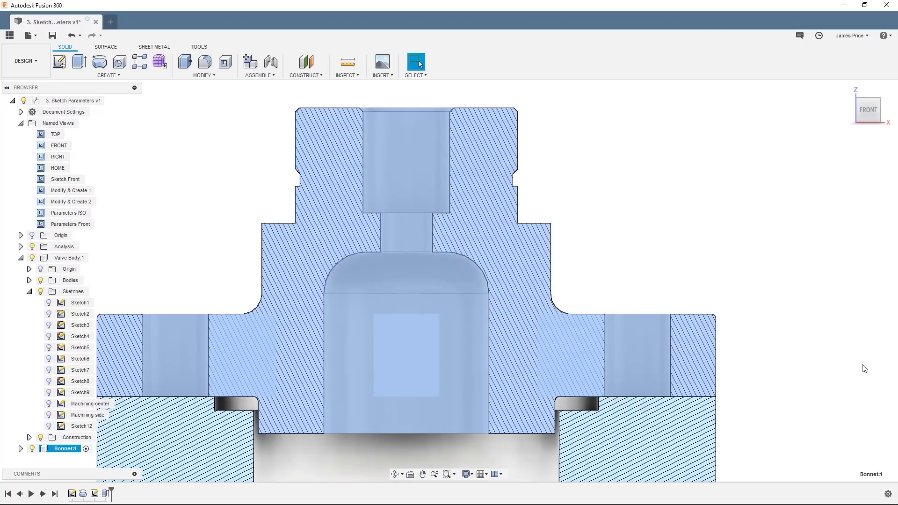
Step: Edit the bonnet's bolt-hole sketch, set the diagonal hole-centre distance to FlangeOD-((FlangeOD-FlangeID)/2), and finish the sketch from the Sketch Front named view
{"action": "right_click", "coordinate": [104, 493]}
{"action": "left_click", "coordinate": [139, 407]}
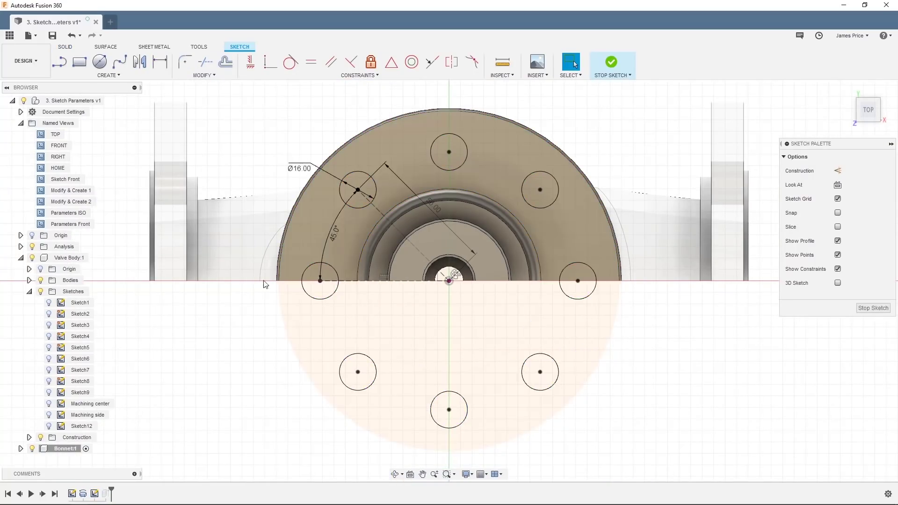
{"action": "double_click", "coordinate": [389, 168]}
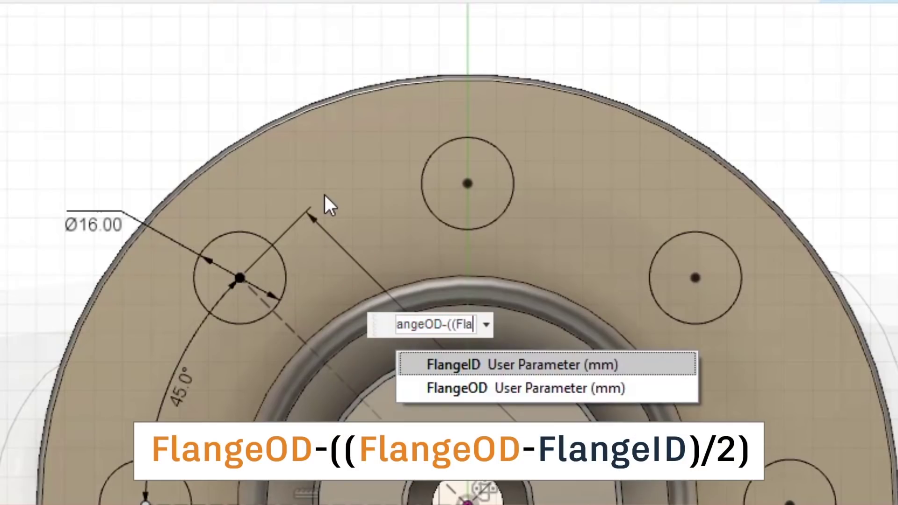
{"action": "type", "text": "D-Fla"}
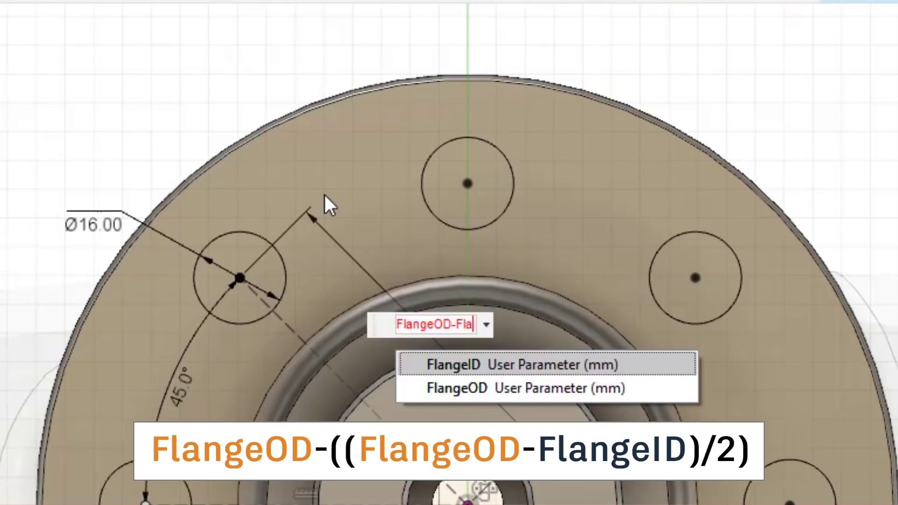
{"action": "type", "text": "ngeID"}
{"action": "type", "text": ")/2"}
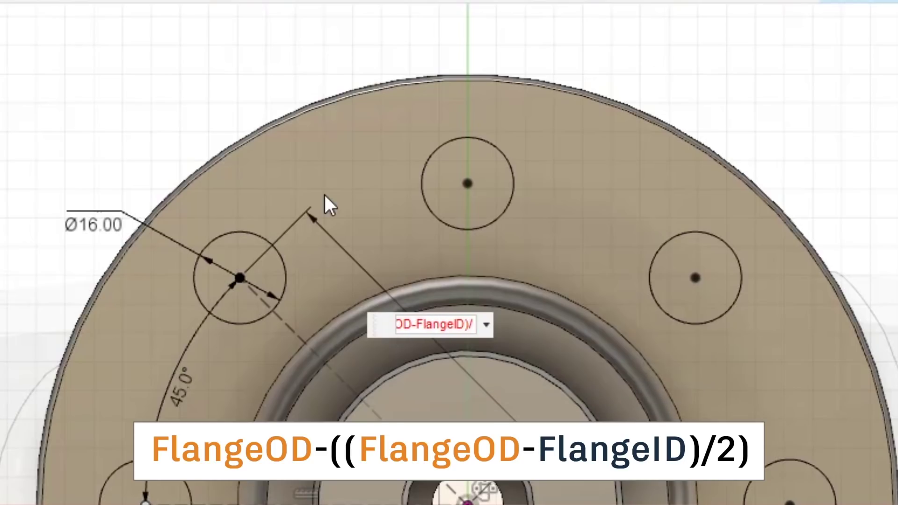
{"action": "key", "text": "Return"}
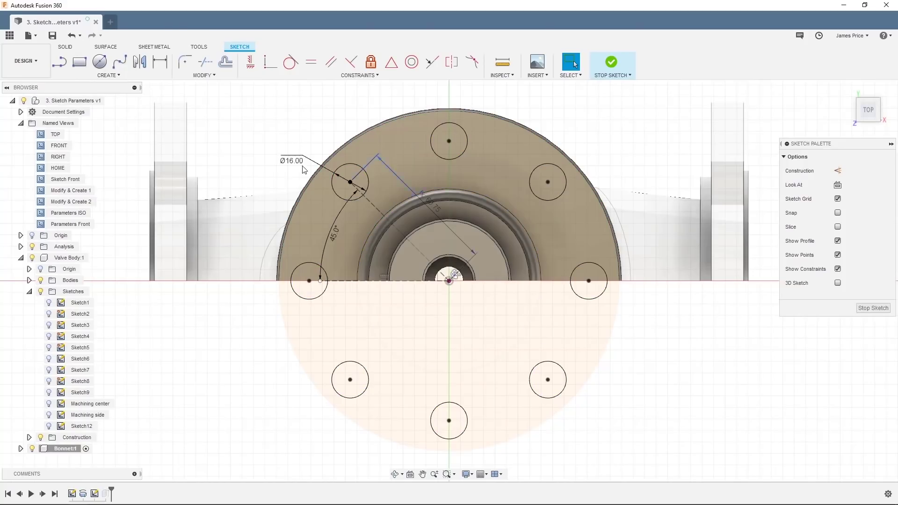
{"action": "double_click", "coordinate": [68, 179]}
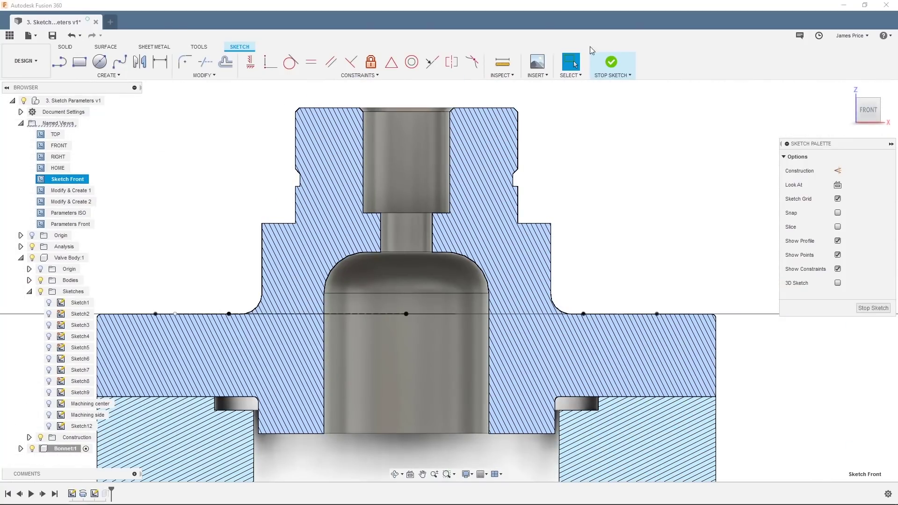
{"action": "left_click", "coordinate": [611, 62]}
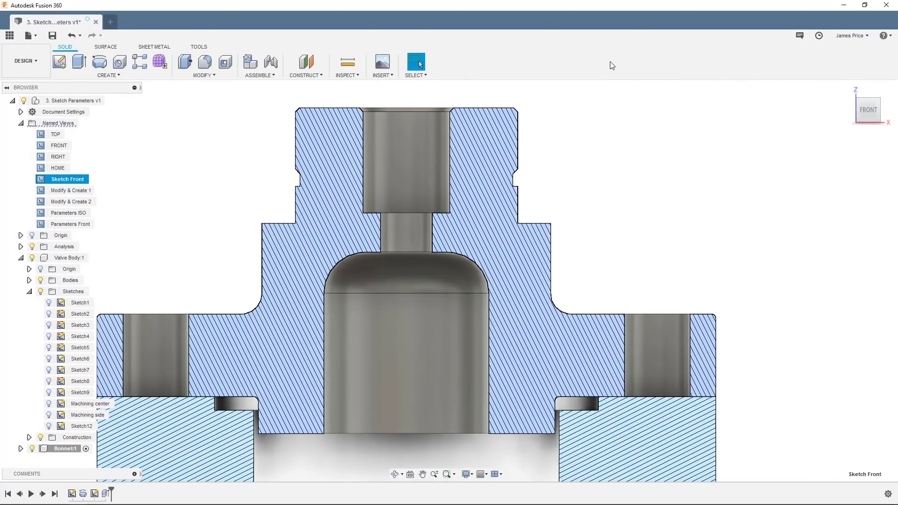
Step: Set the FlangeOD user parameter to 70 mm and close the parameters table
{"action": "left_click", "coordinate": [204, 75]}
{"action": "left_click", "coordinate": [232, 275]}
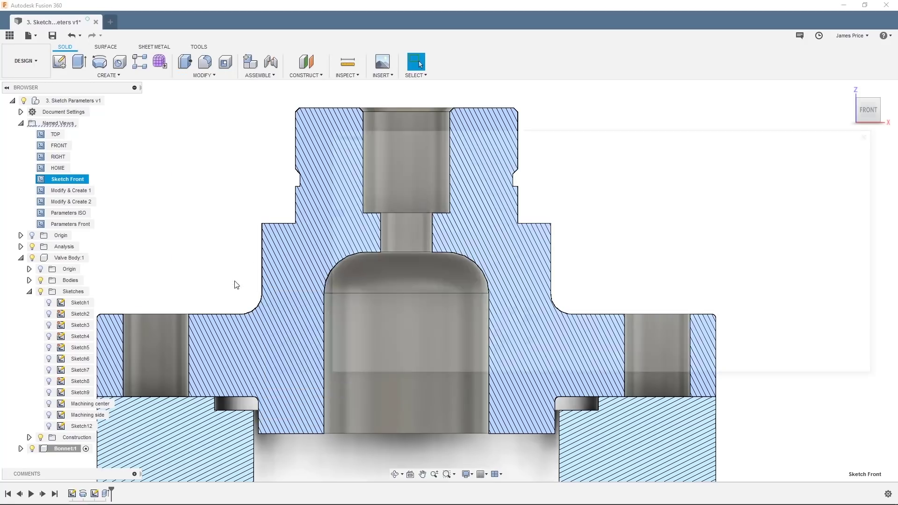
{"action": "scroll", "coordinate": [540, 281], "scroll_direction": "down", "scroll_amount": 3}
{"action": "double_click", "coordinate": [531, 320]}
{"action": "type", "text": "70"}
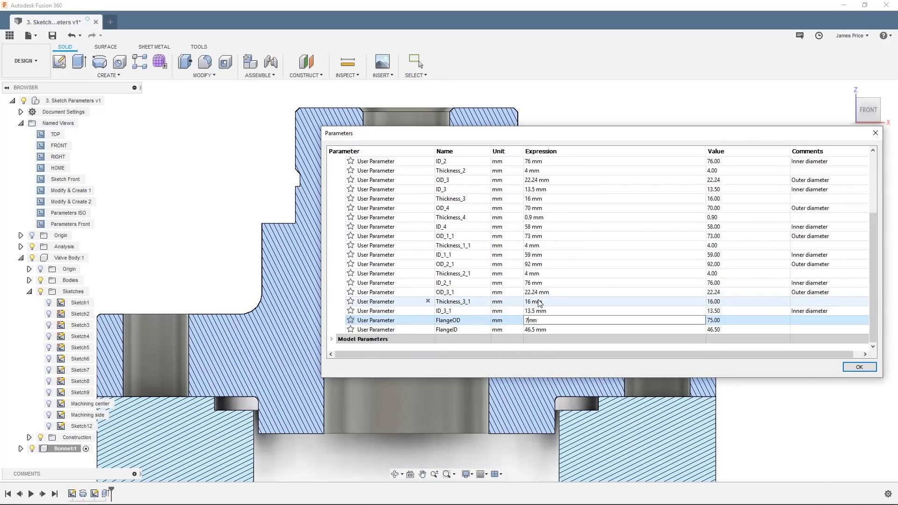
{"action": "left_click", "coordinate": [862, 367]}
{"action": "left_click", "coordinate": [862, 367]}
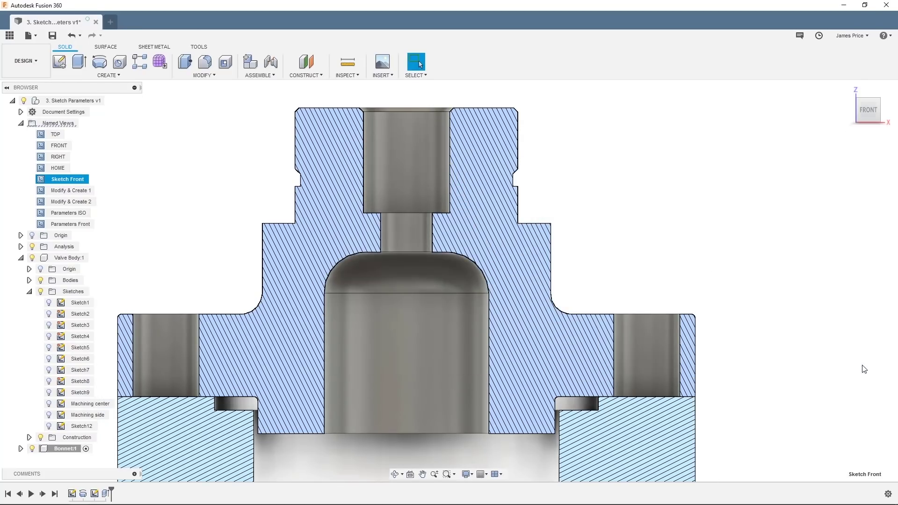
Step: Reopen the parameters table and mark the FlangeID and FlangeOD user parameters as favorites
{"action": "left_click", "coordinate": [214, 76]}
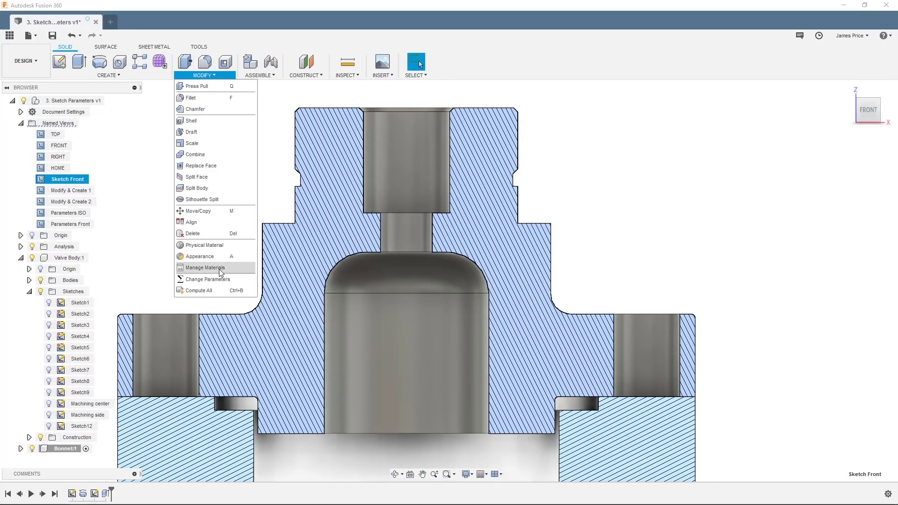
{"action": "left_click", "coordinate": [234, 279]}
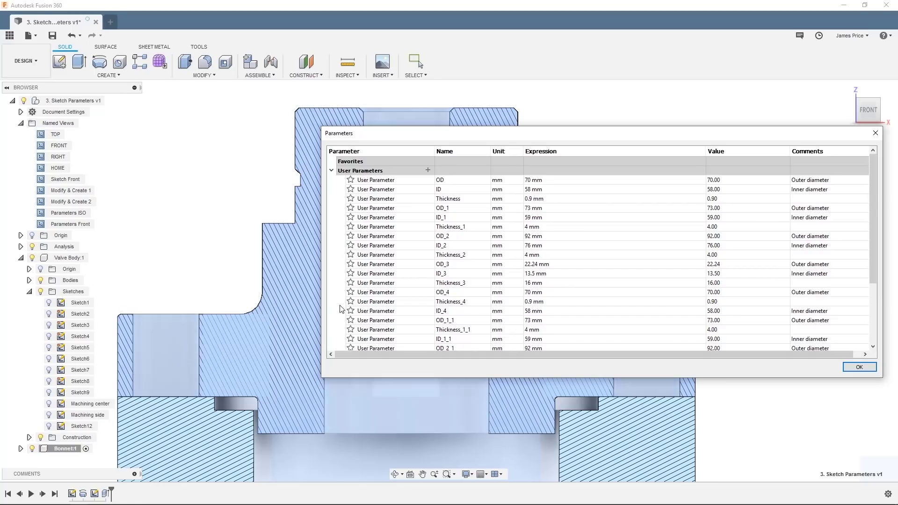
{"action": "scroll", "coordinate": [421, 281], "scroll_direction": "down", "scroll_amount": 5}
{"action": "left_click", "coordinate": [351, 339]}
{"action": "left_click", "coordinate": [351, 329]}
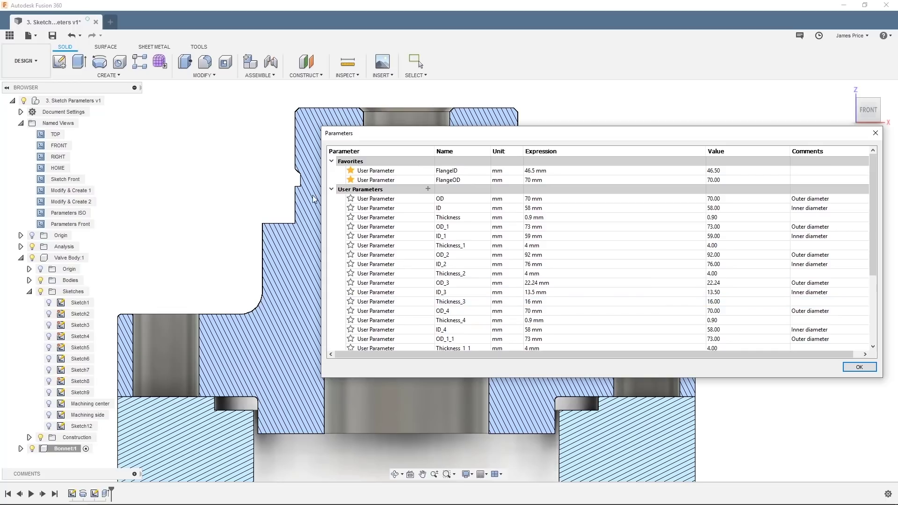
Step: Remove FlangeID and FlangeOD from the favorites, collapse the user parameters group, and close the parameters table
{"action": "left_click", "coordinate": [351, 170]}
{"action": "left_click", "coordinate": [351, 171]}
{"action": "left_click", "coordinate": [332, 171]}
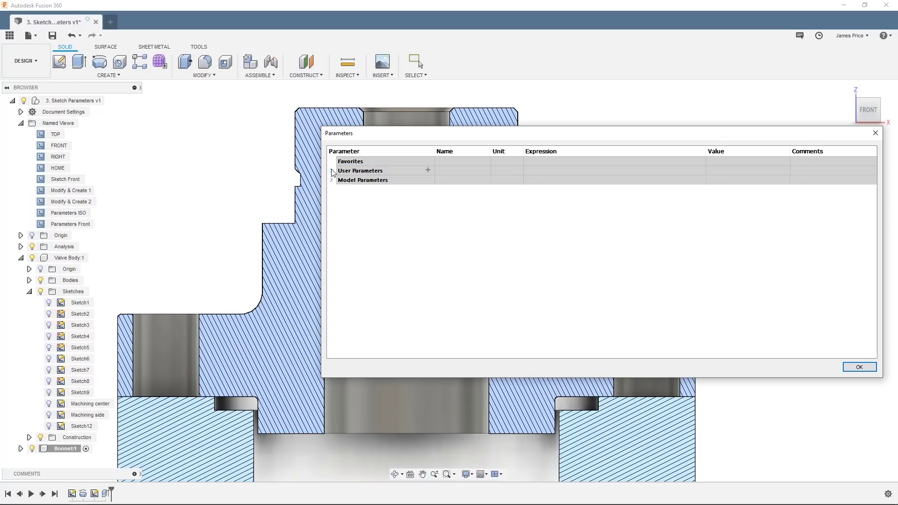
{"action": "left_click", "coordinate": [861, 368]}
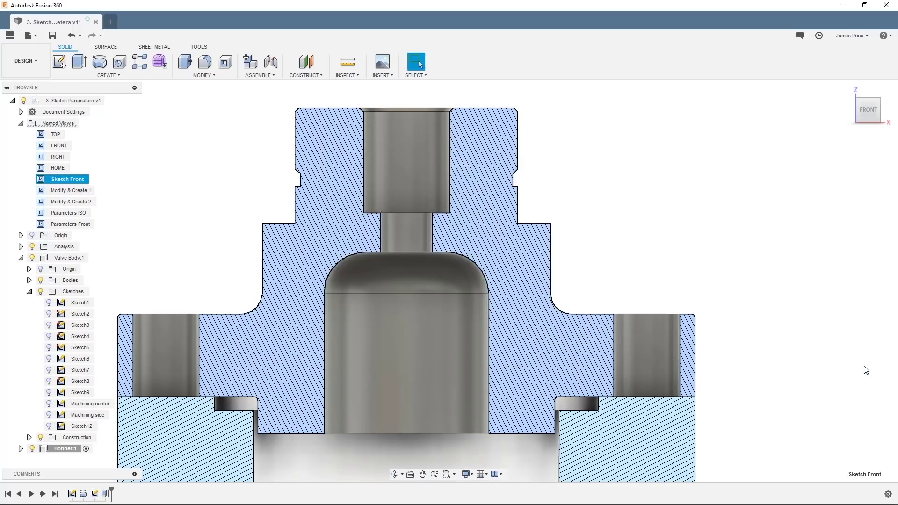
Step: From the home view, activate the top-level component, hide the section analysis, and collapse the Valve Body and Named Views branches
{"action": "left_click", "coordinate": [847, 89]}
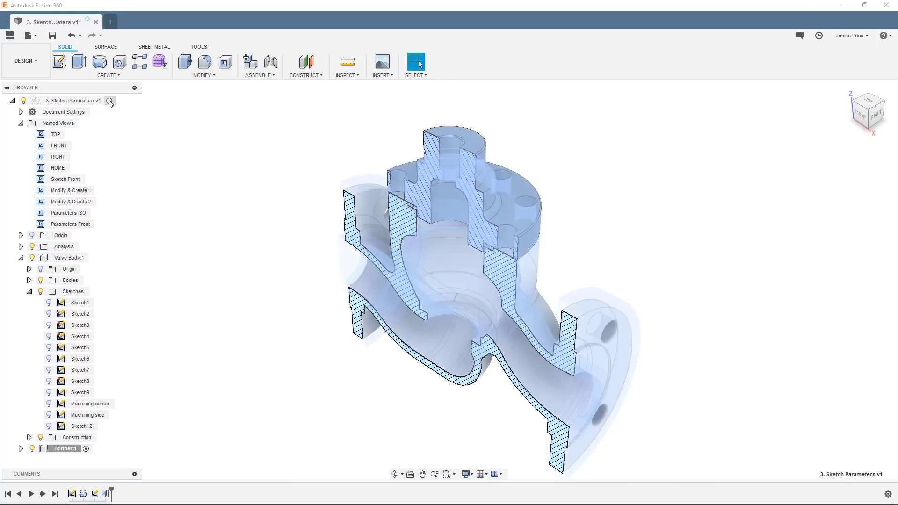
{"action": "left_click", "coordinate": [114, 101]}
{"action": "left_click", "coordinate": [32, 247]}
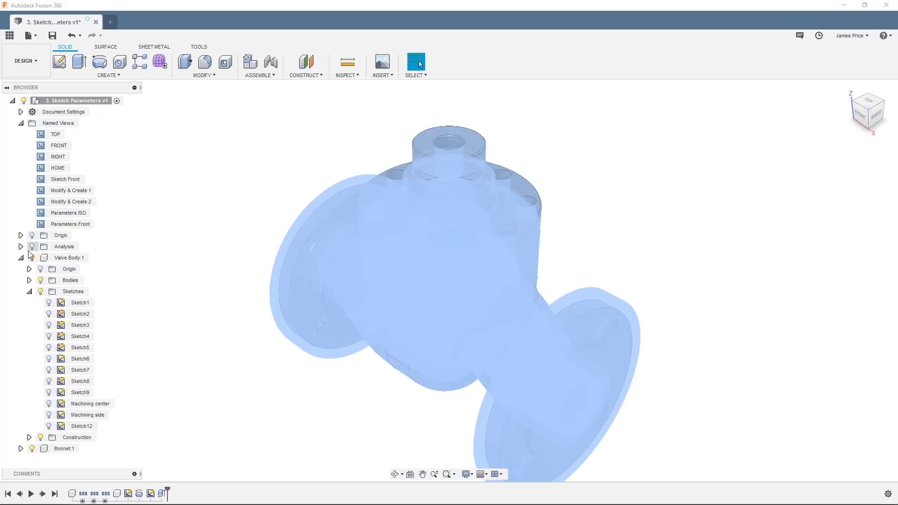
{"action": "left_click", "coordinate": [20, 257]}
{"action": "left_click", "coordinate": [21, 123]}
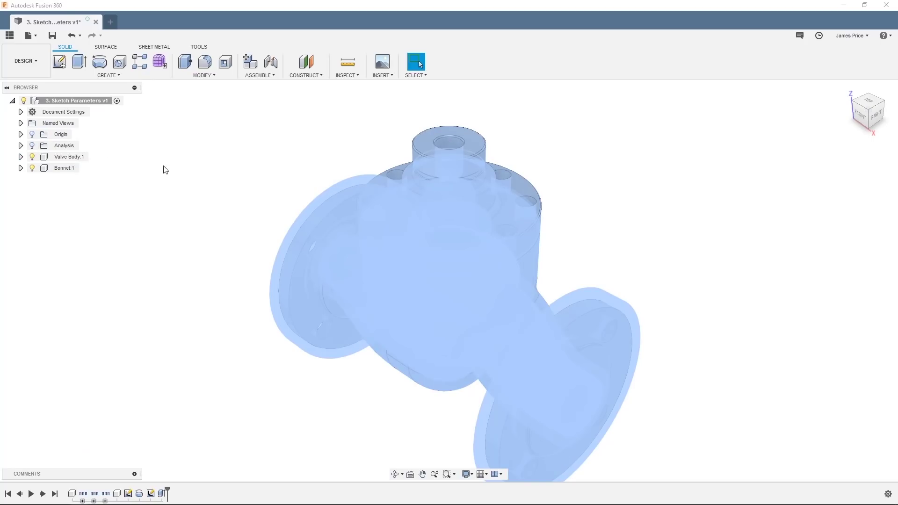